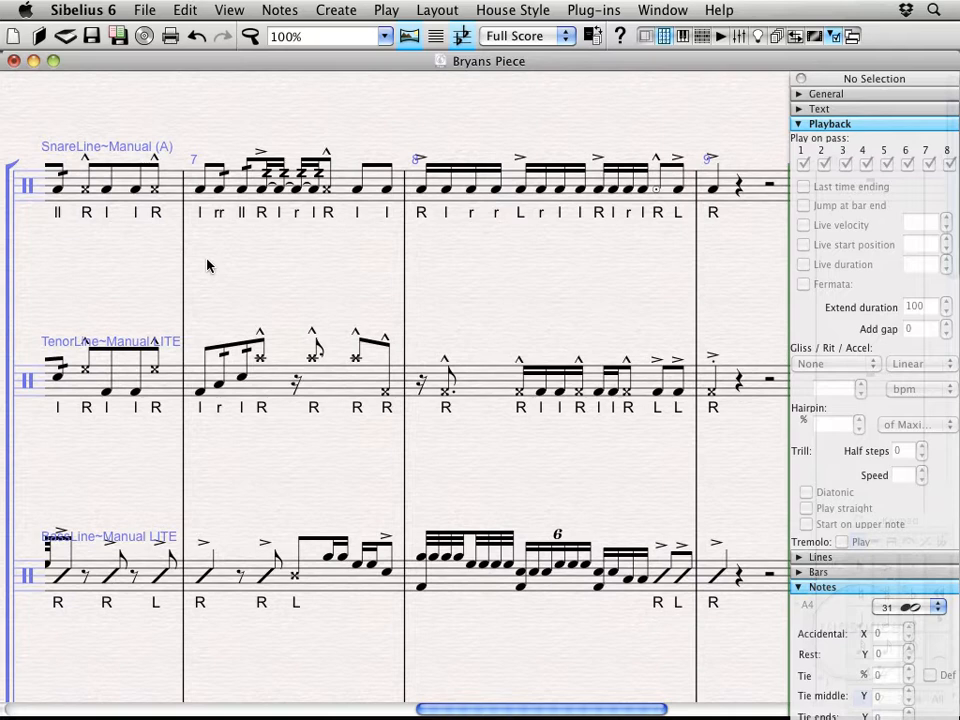
Play back the score from bar 7 of the SnareLine staff.
{"action": "left_click", "coordinate": [341, 190]}
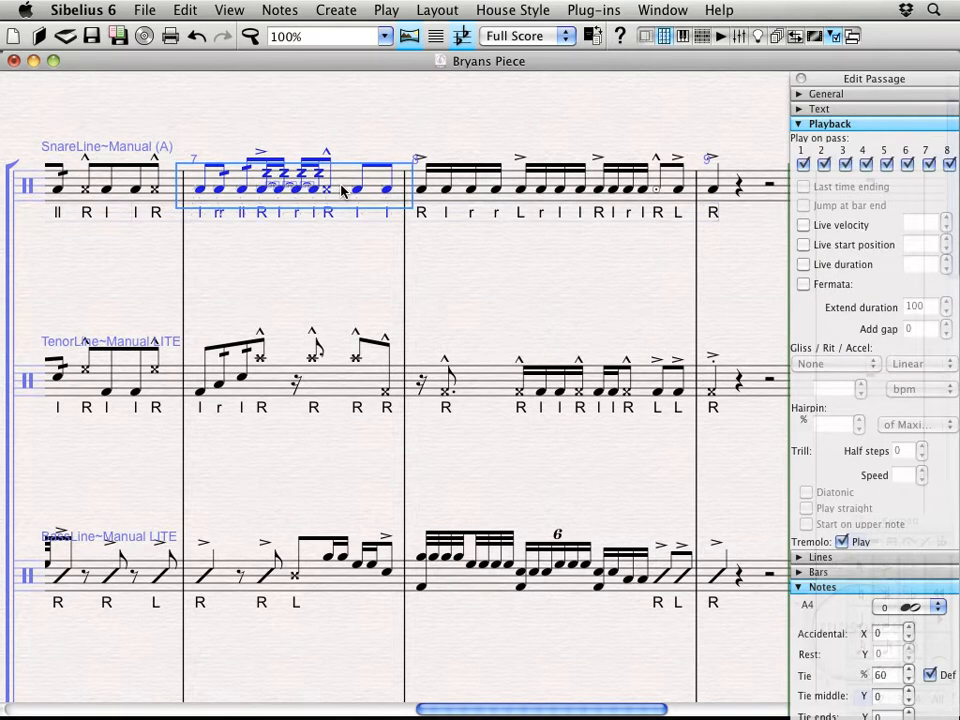
{"action": "key", "text": "y"}
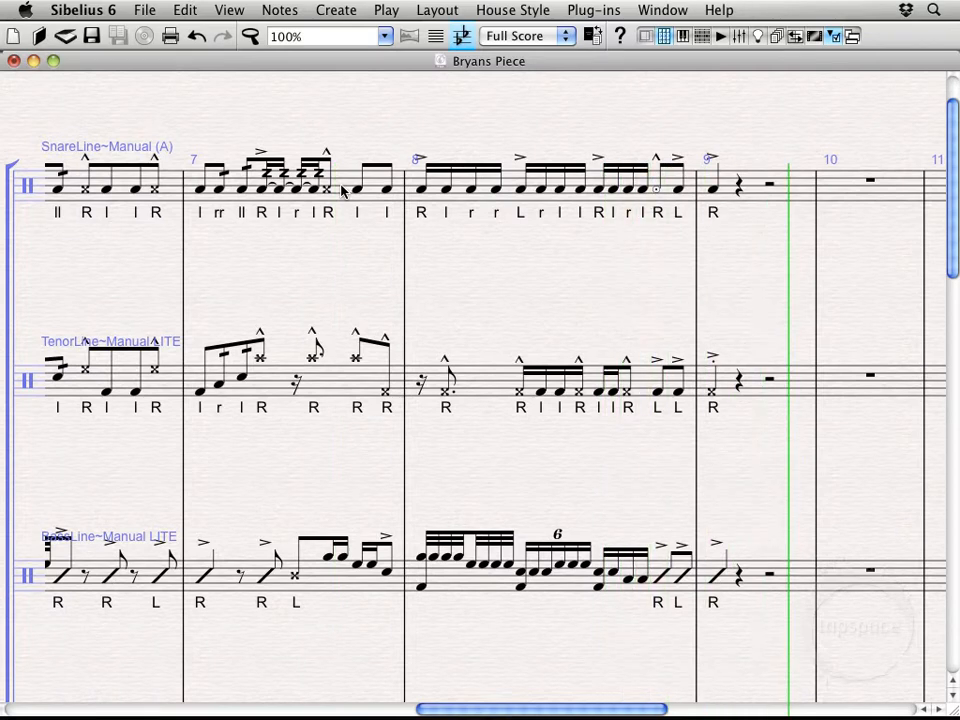
{"action": "key", "text": "space"}
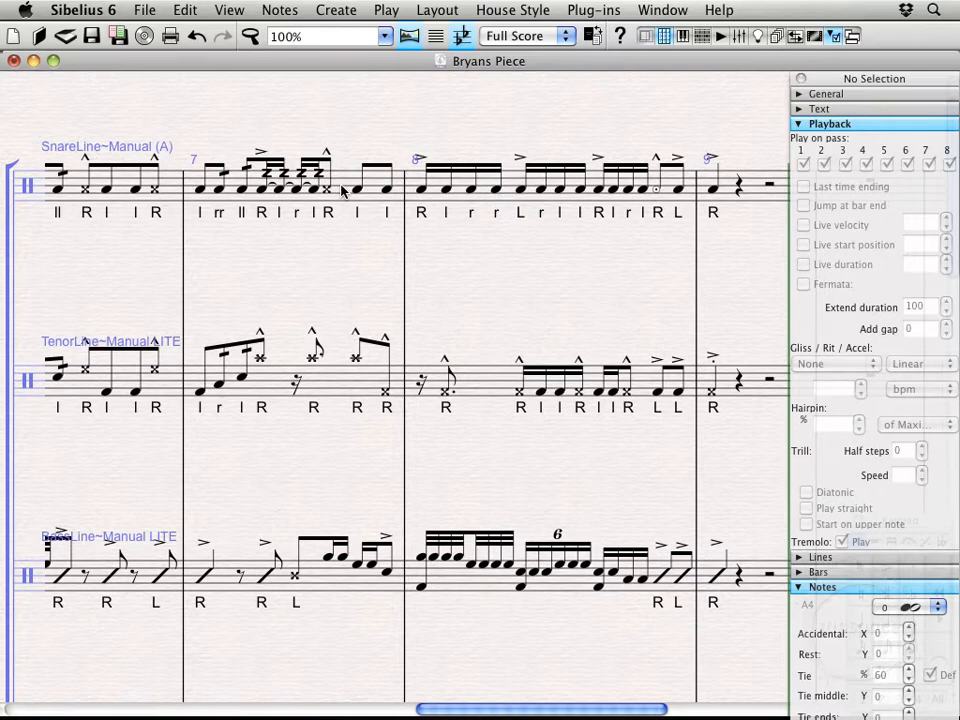
Add a forte (f) expression marking at the start of bar 7 in the SnareLine staff.
{"action": "left_click", "coordinate": [341, 191]}
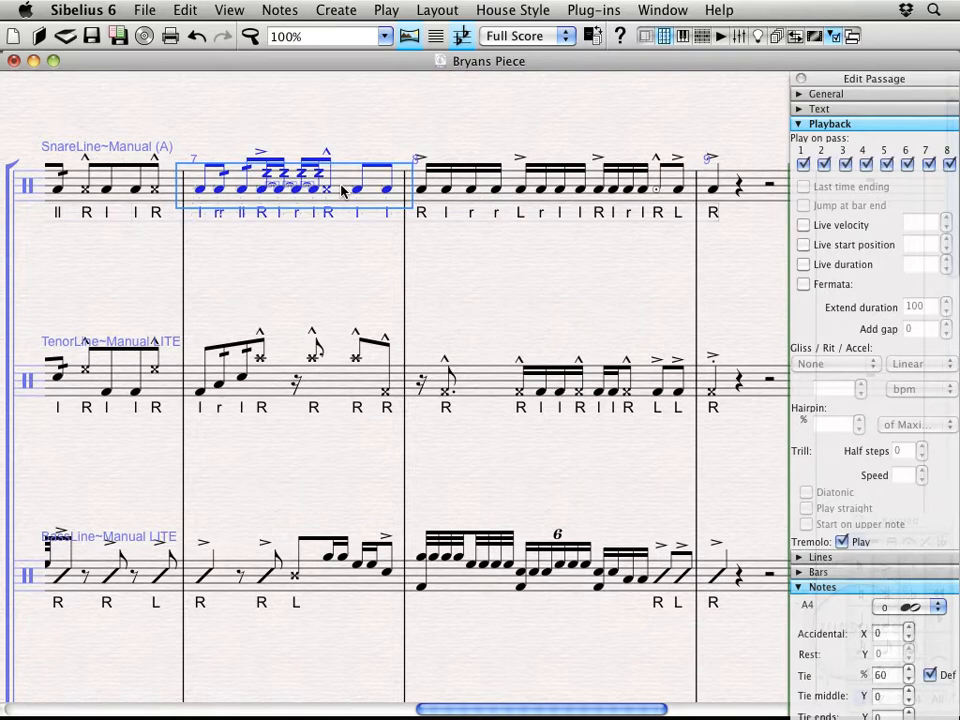
{"action": "left_click", "coordinate": [338, 12]}
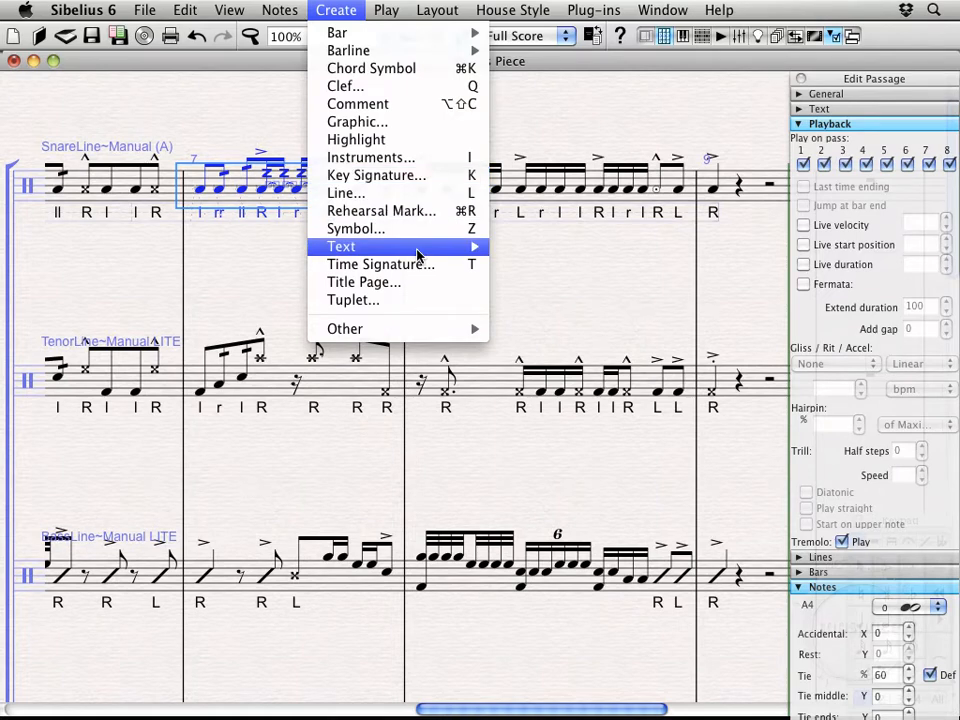
{"action": "mouse_move", "coordinate": [431, 251]}
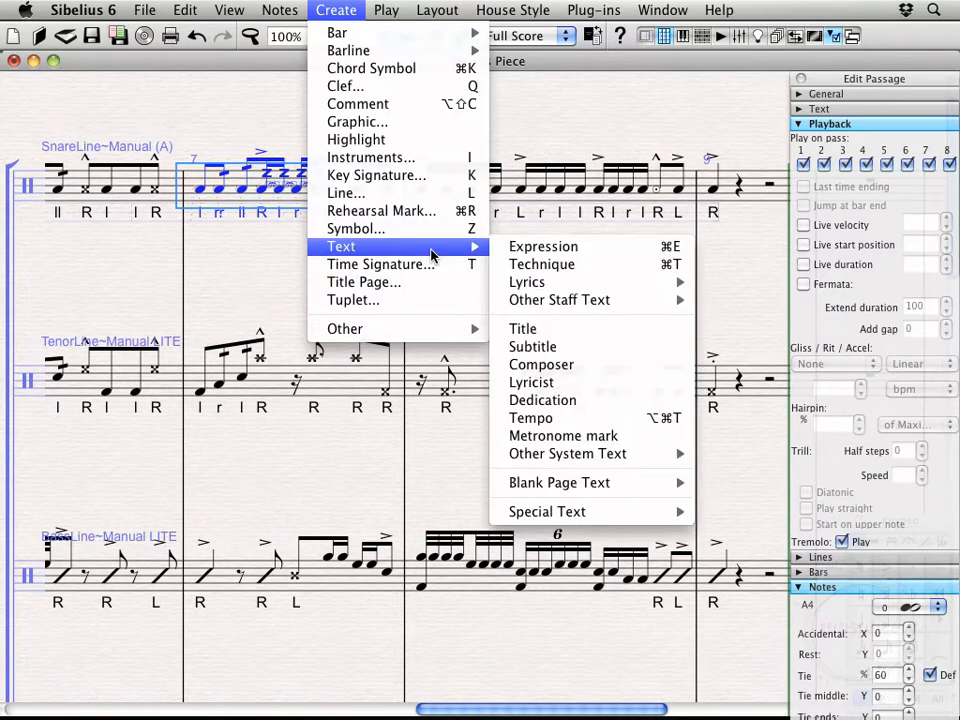
{"action": "left_click", "coordinate": [592, 255]}
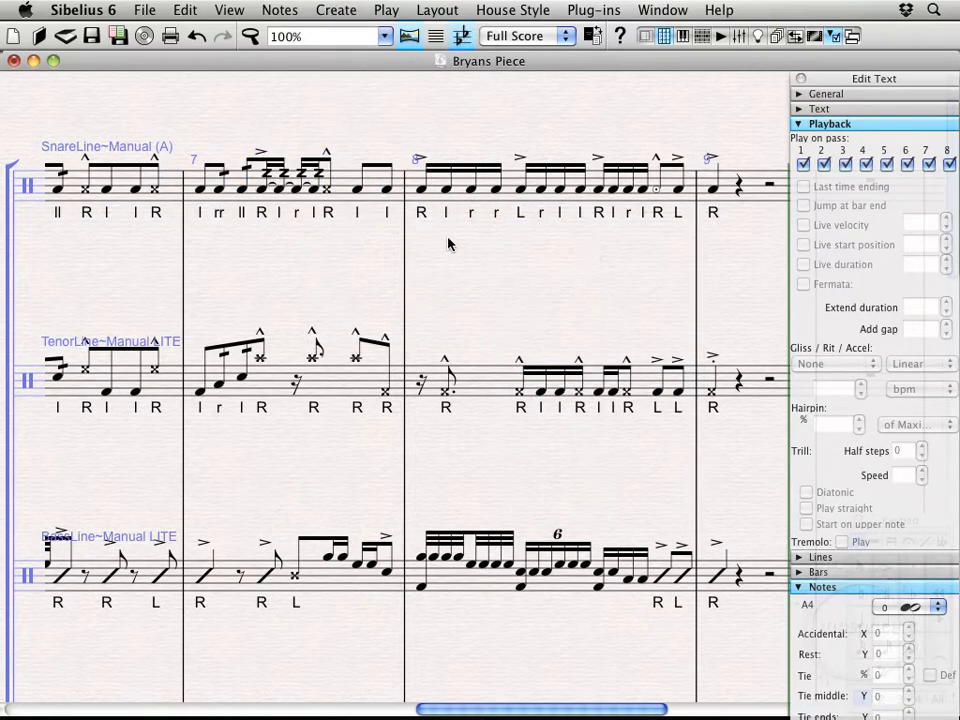
{"action": "right_click", "coordinate": [198, 228]}
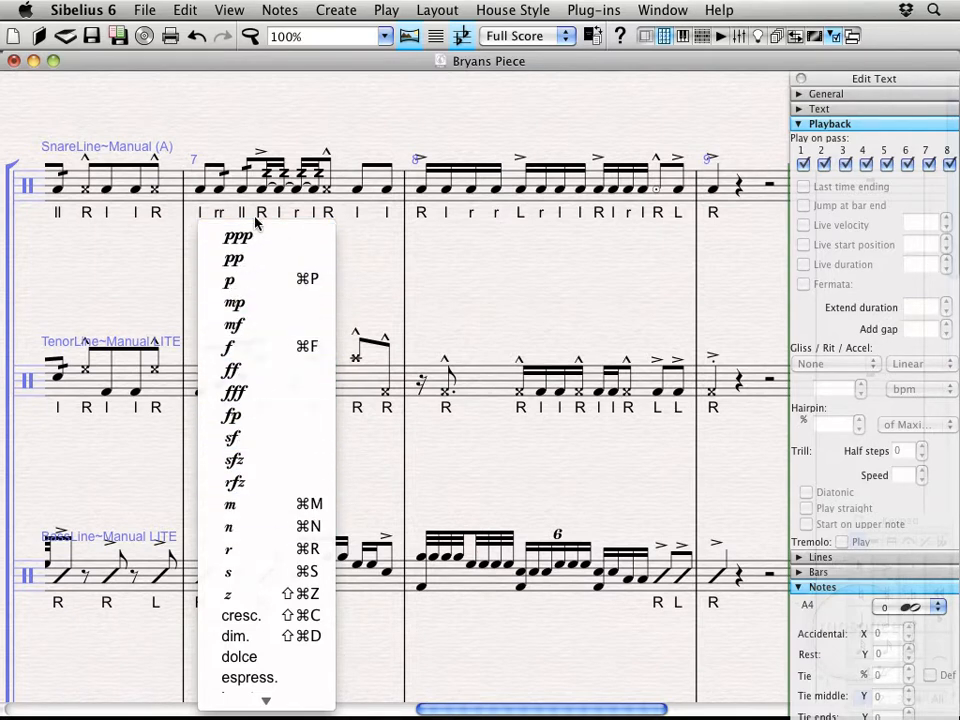
{"action": "left_click", "coordinate": [275, 352]}
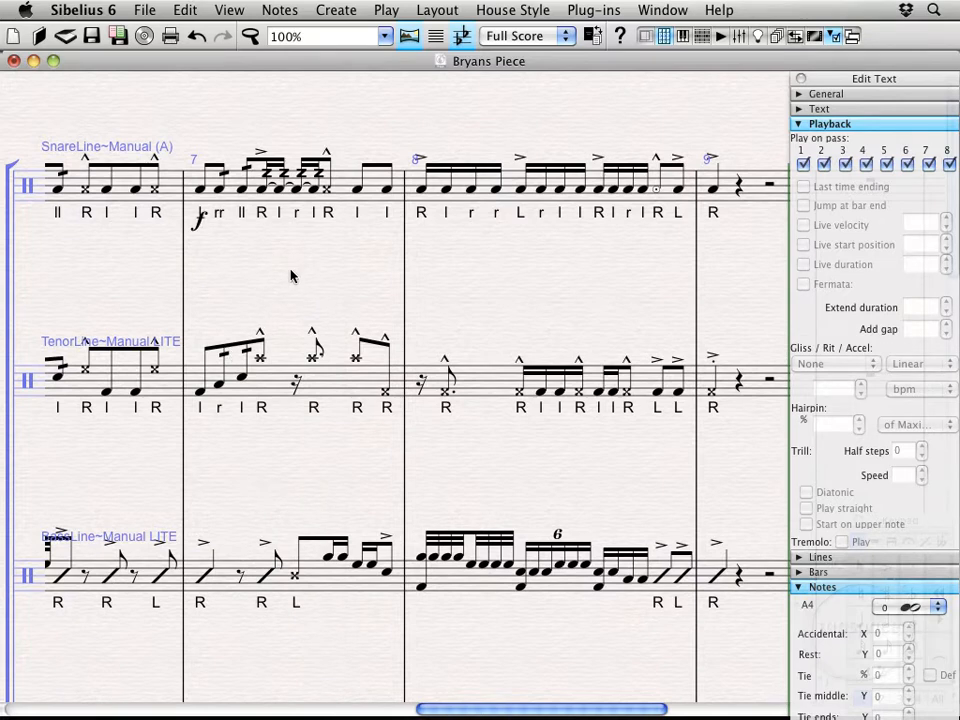
{"action": "key", "text": "Escape"}
{"action": "key", "text": "Escape"}
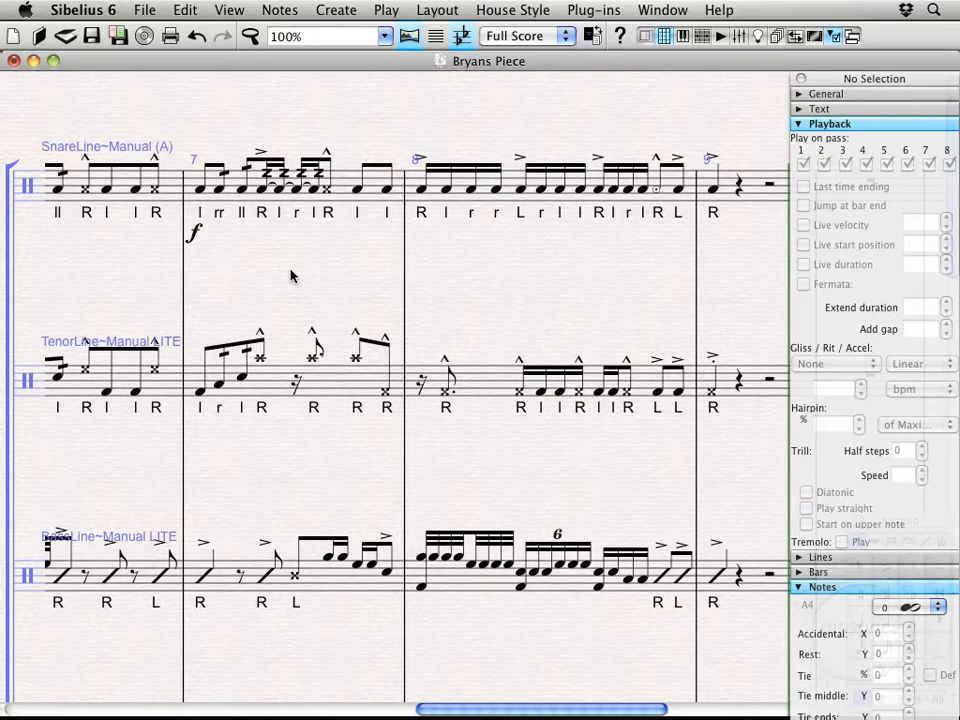
Add a forte (f) expression marking at the start of bar 7 in the TenorLine staff.
{"action": "left_click", "coordinate": [272, 388]}
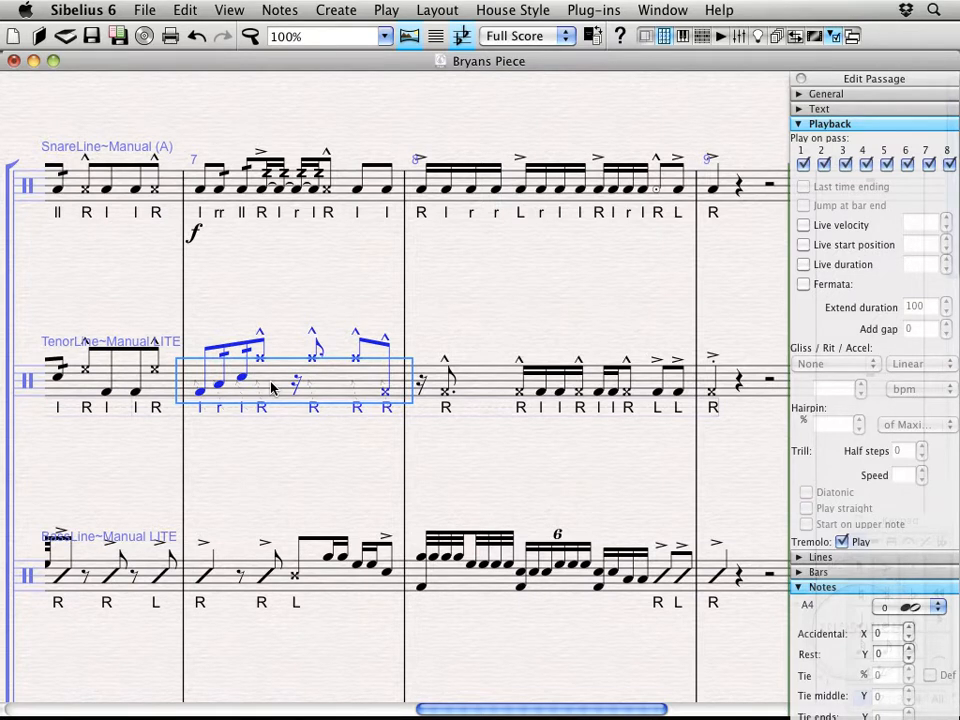
{"action": "key", "text": "super+e"}
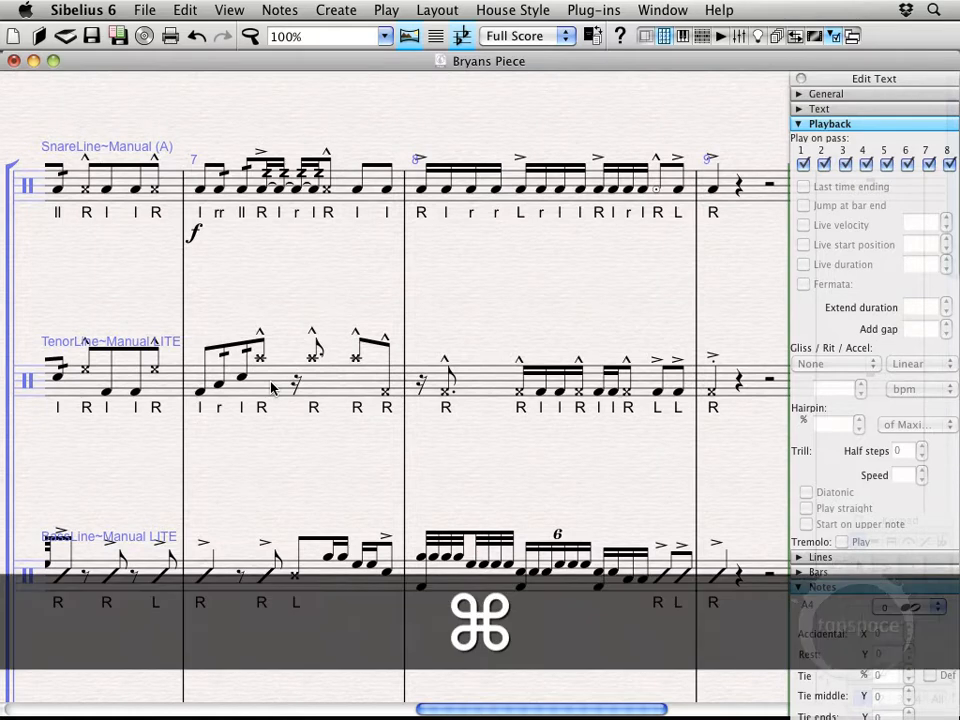
{"action": "key", "text": "super+f"}
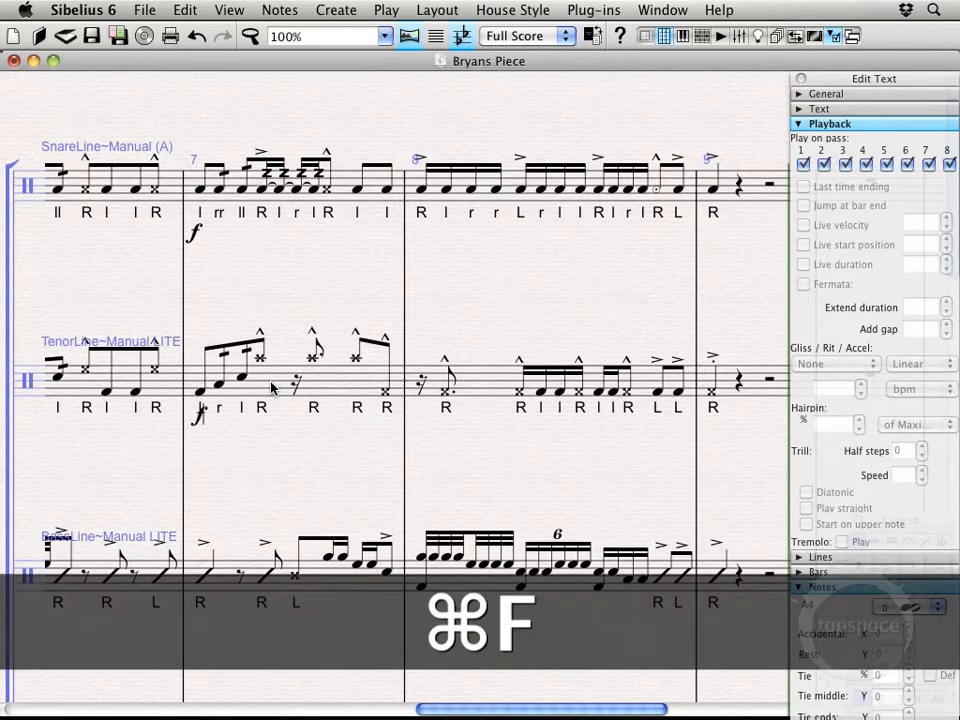
{"action": "key", "text": "Escape"}
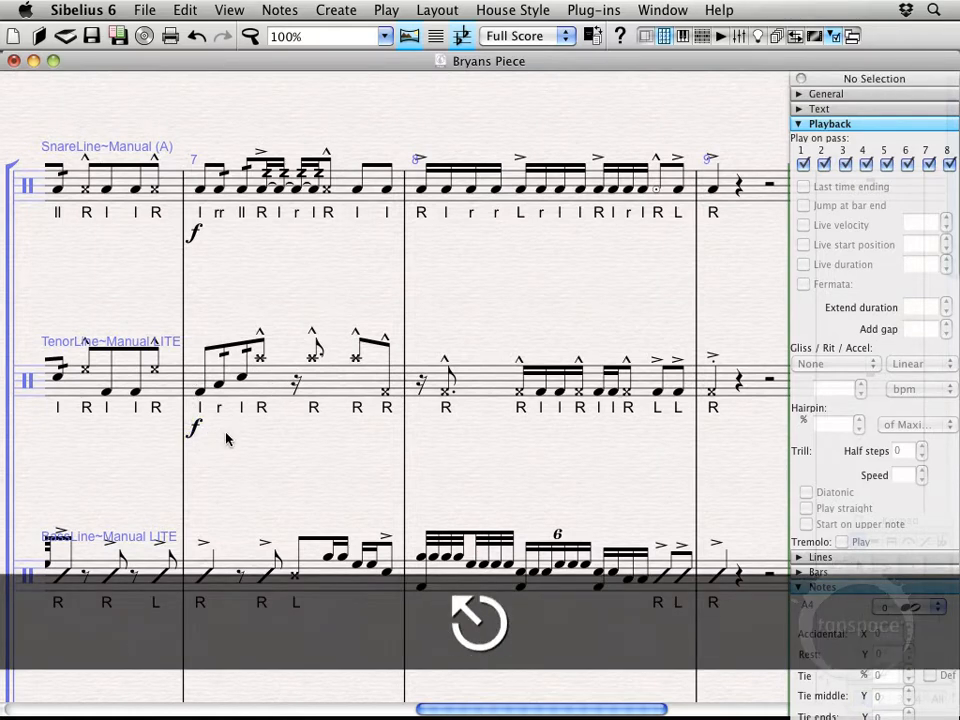
Copy the TenorLine's forte marking and paste it into bar 7 of both the BassLine and Cymbal Line staves.
{"action": "left_click_drag", "start_coordinate": [235, 441], "coordinate": [217, 303]}
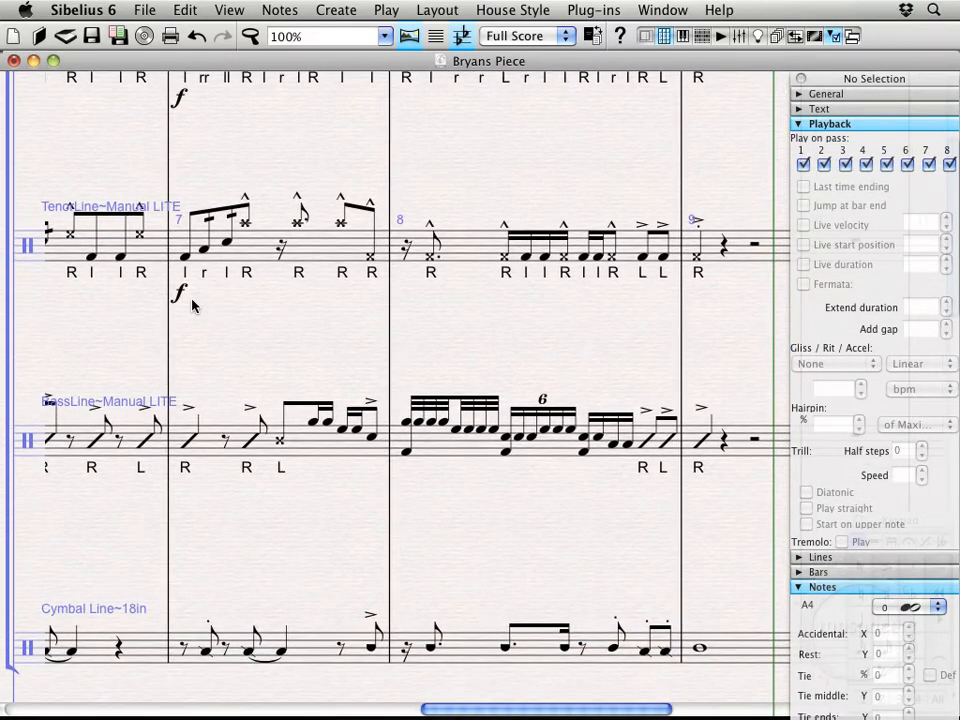
{"action": "double_click", "coordinate": [180, 294]}
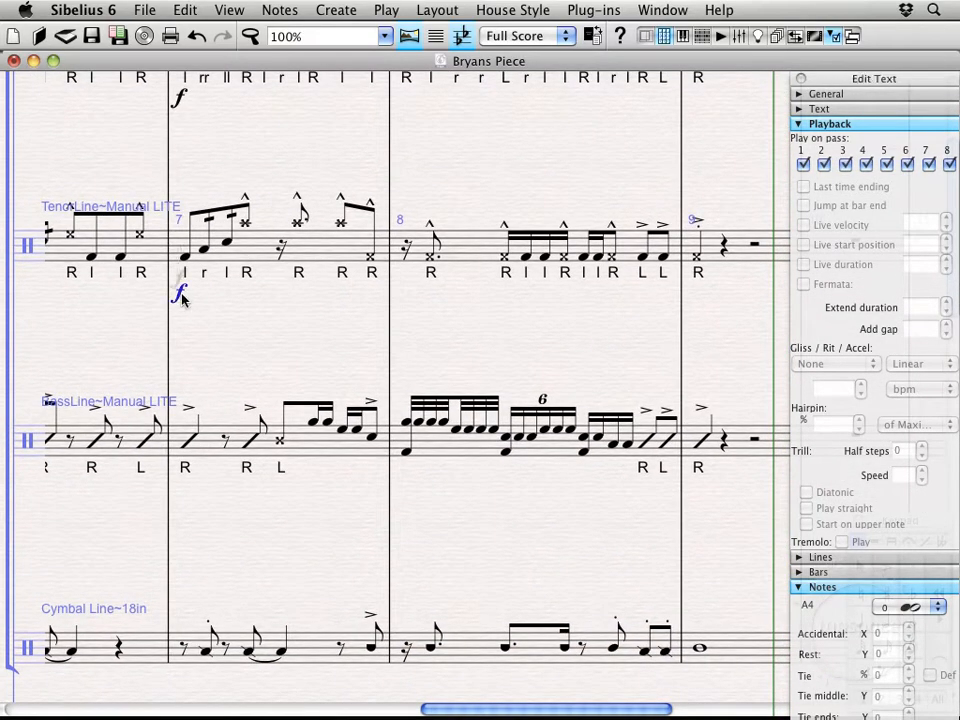
{"action": "left_click", "coordinate": [185, 10]}
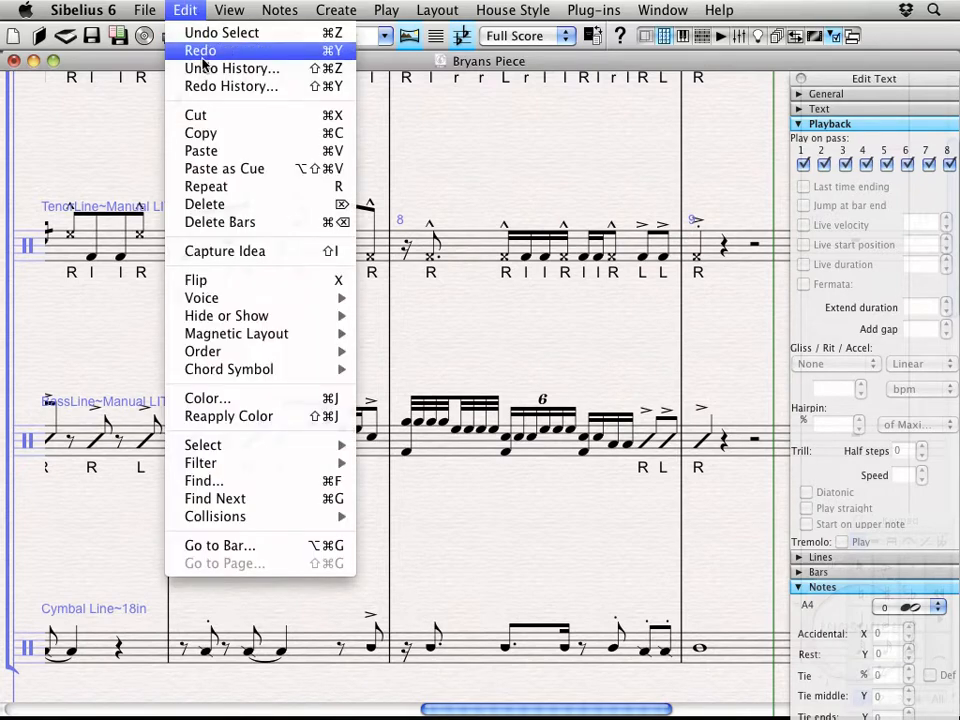
{"action": "left_click", "coordinate": [212, 134]}
{"action": "left_click", "coordinate": [226, 425]}
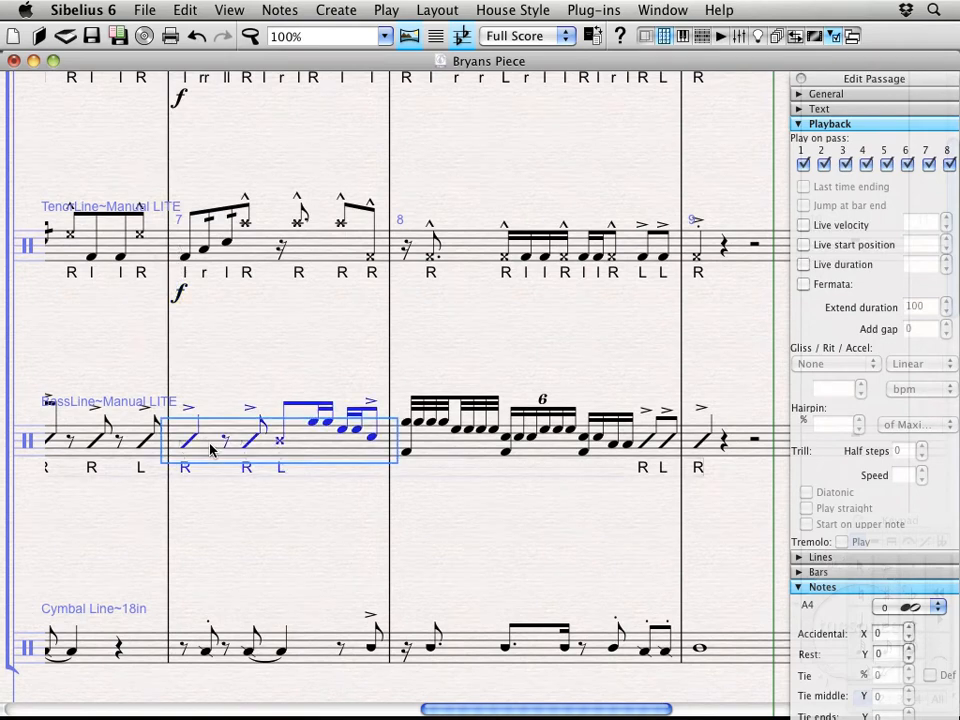
{"action": "left_click", "coordinate": [240, 658], "text": "shift"}
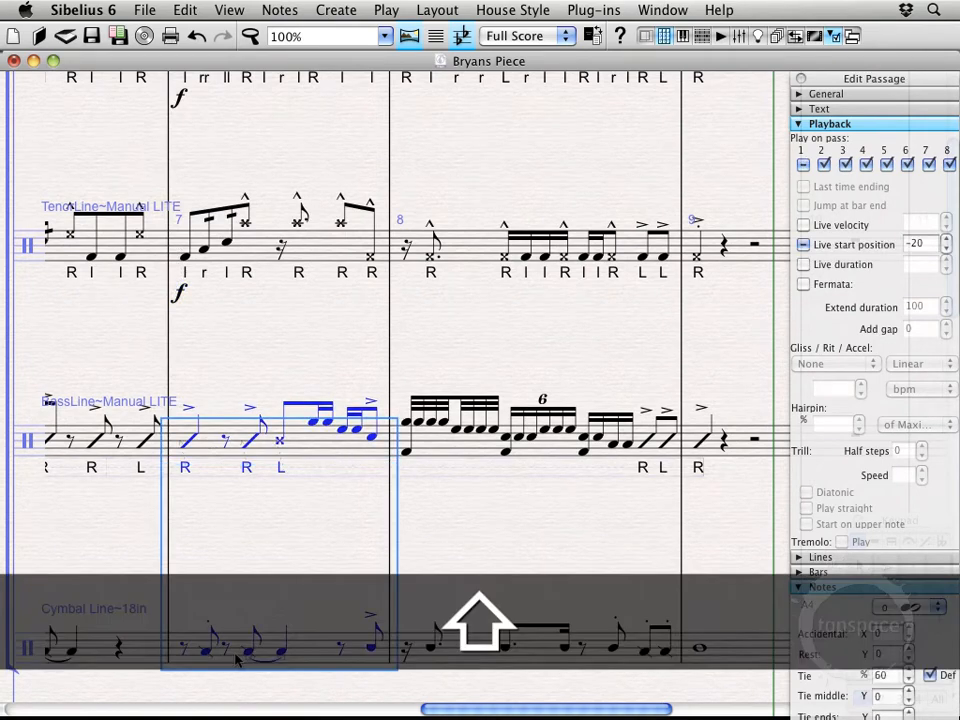
{"action": "left_click", "coordinate": [185, 10]}
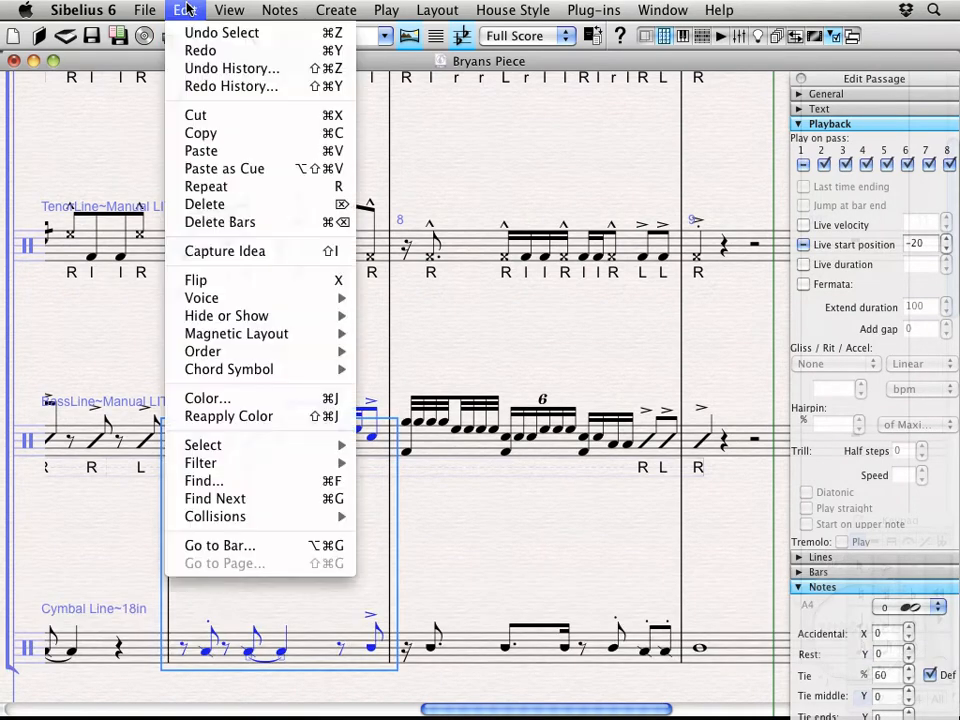
{"action": "left_click", "coordinate": [216, 154]}
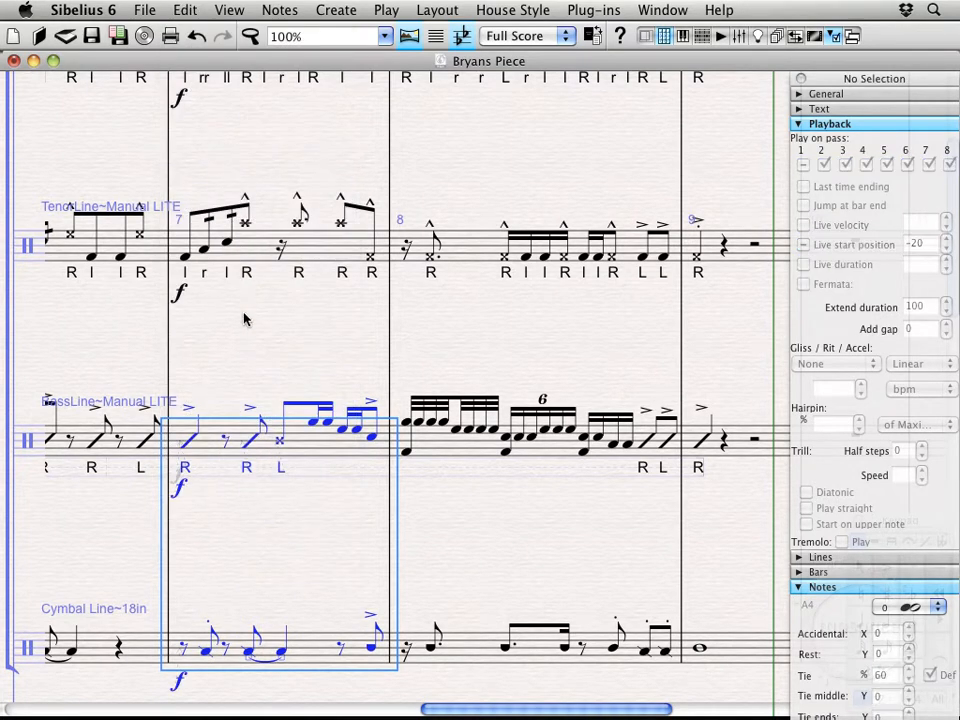
{"action": "key", "text": "Escape"}
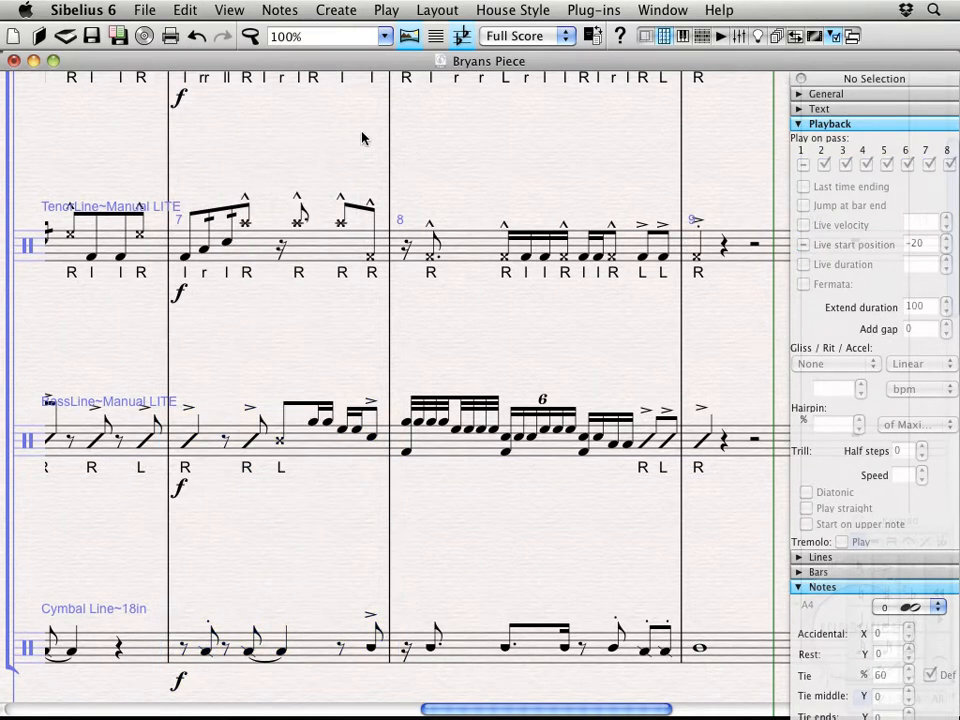
Play back the passage from bar 7 with the forte markings in place.
{"action": "scroll", "coordinate": [357, 137], "scroll_direction": "up", "scroll_amount": 3}
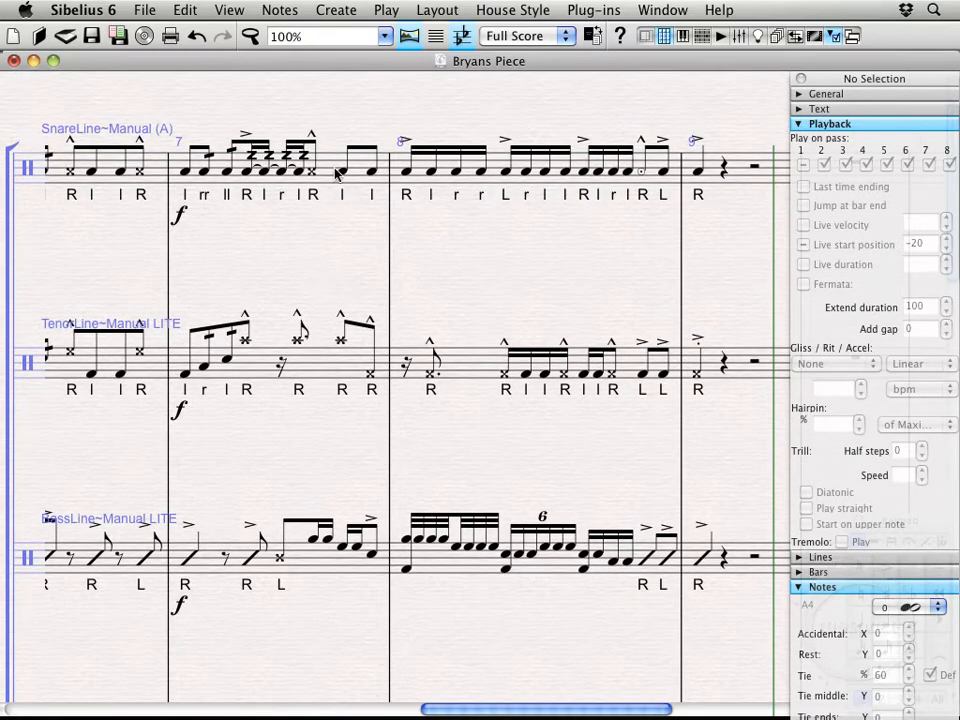
{"action": "left_click", "coordinate": [330, 173]}
{"action": "key", "text": "y"}
{"action": "key", "text": "Escape"}
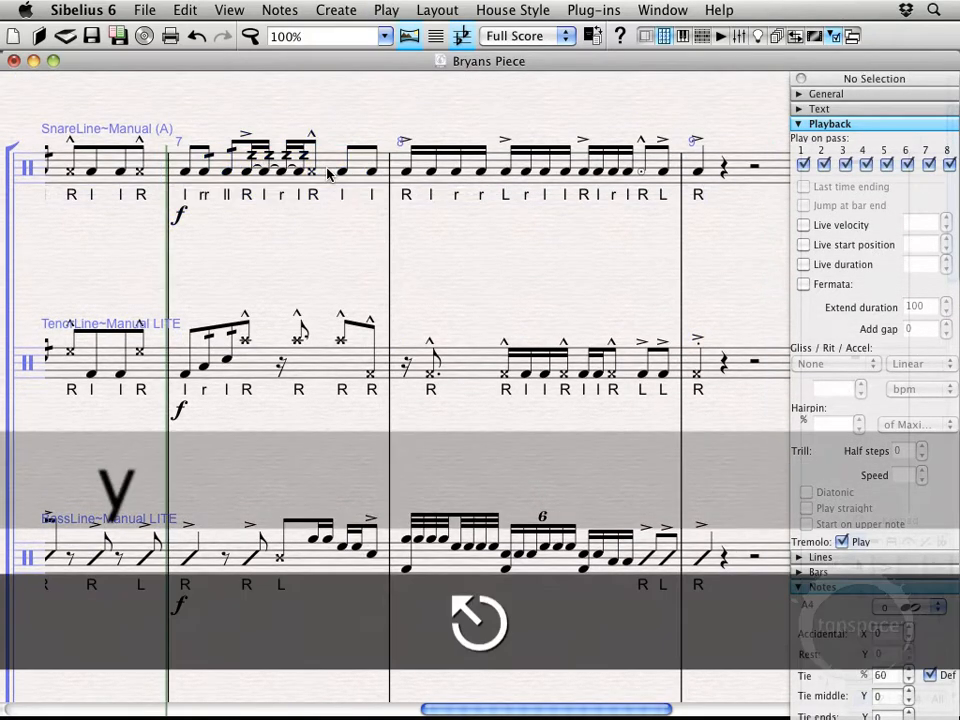
{"action": "key", "text": "space"}
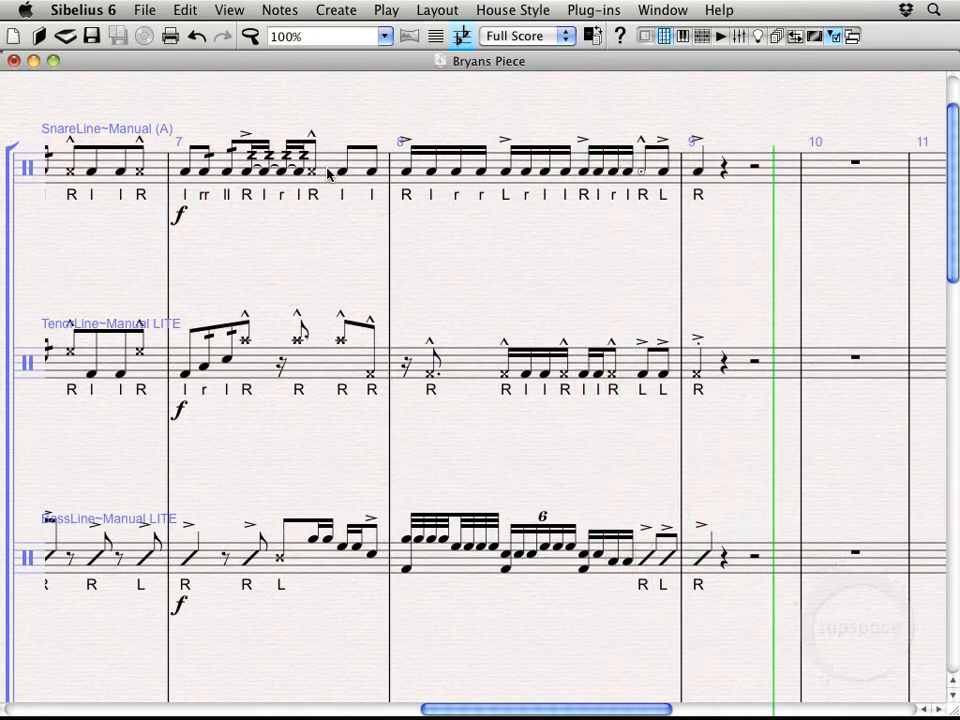
{"action": "key", "text": "space"}
{"action": "key", "text": "Escape"}
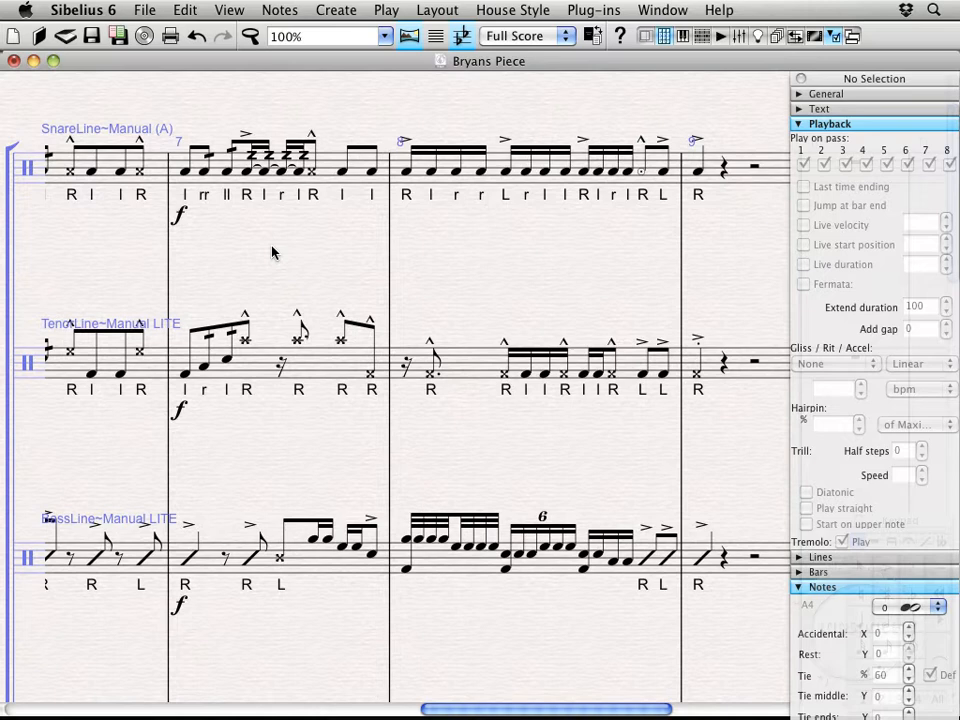
Add a piano (p) expression marking under the second-to-last note of bar 7 in the SnareLine staff.
{"action": "left_click", "coordinate": [342, 175]}
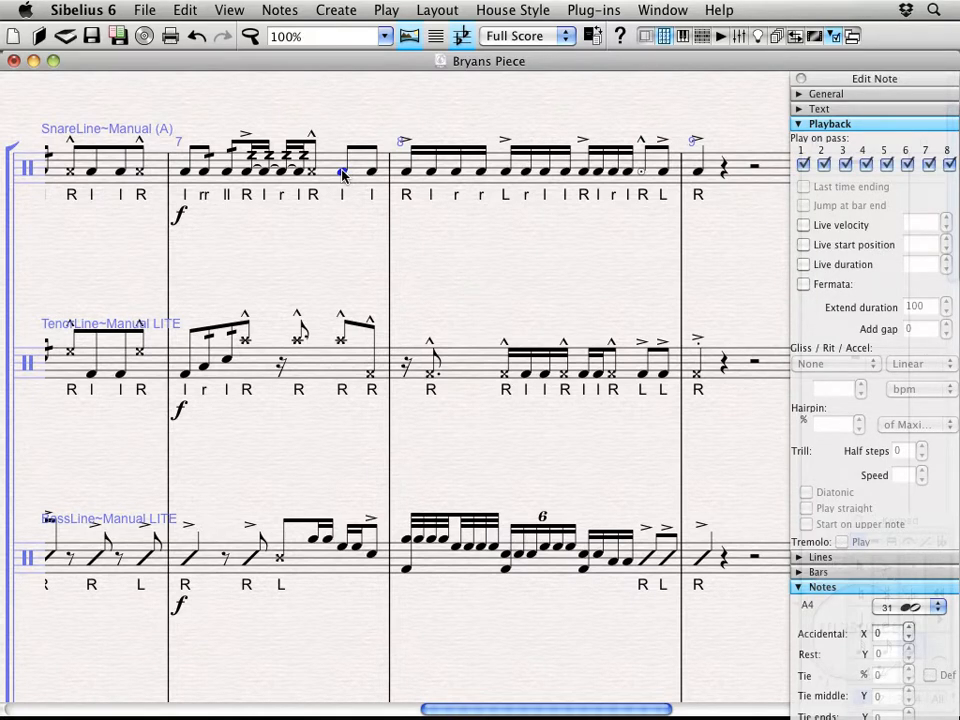
{"action": "left_click", "coordinate": [342, 12]}
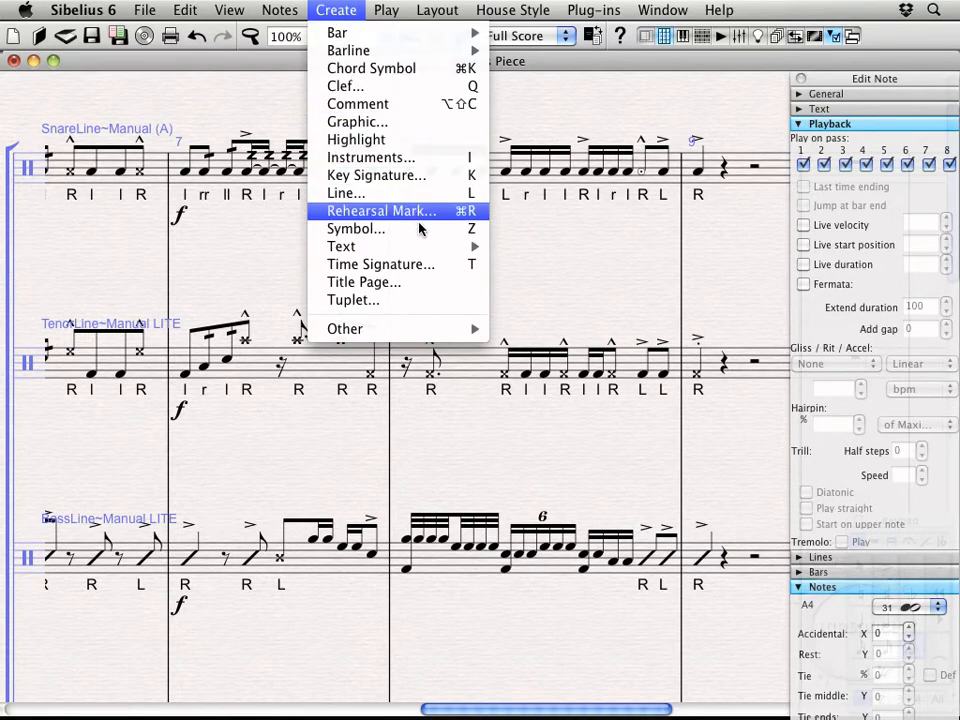
{"action": "mouse_move", "coordinate": [428, 246]}
{"action": "left_click", "coordinate": [543, 247]}
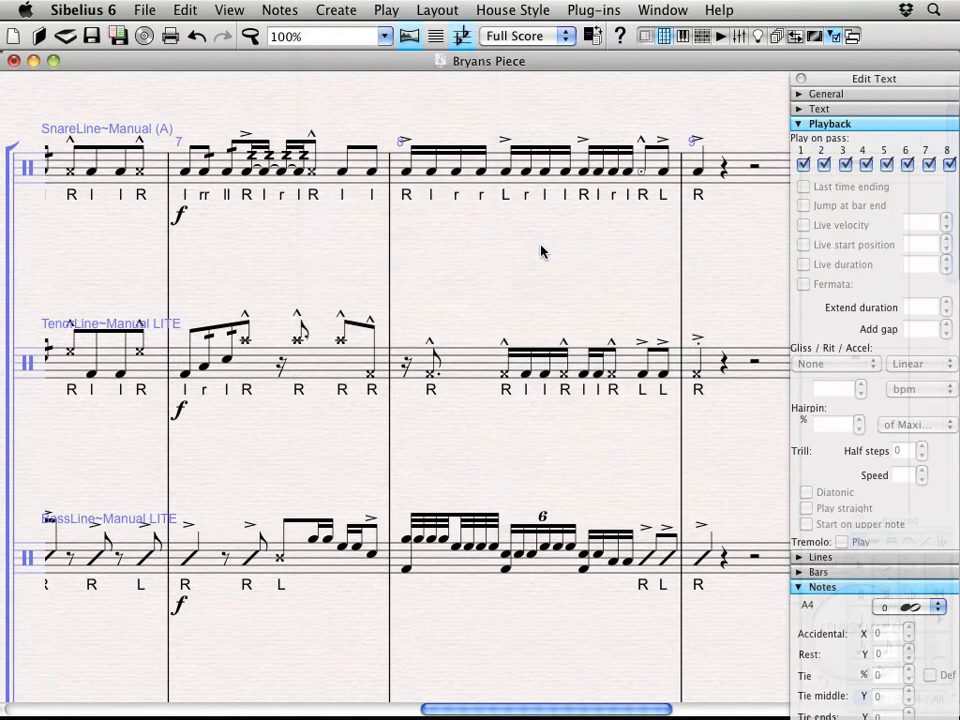
{"action": "key", "text": "super"}
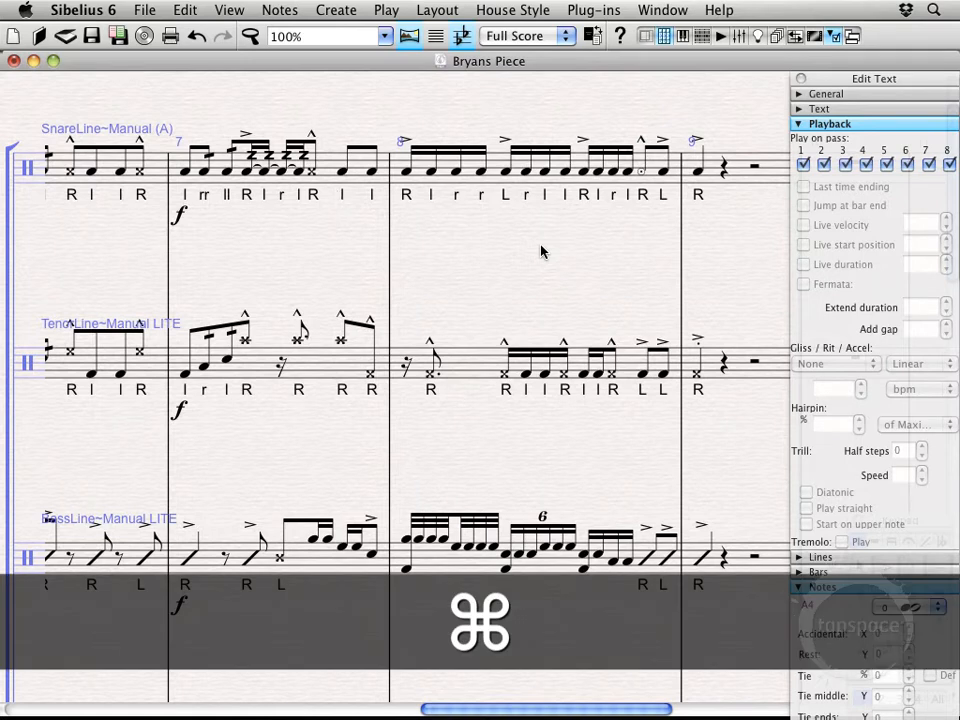
{"action": "key", "text": "super+p"}
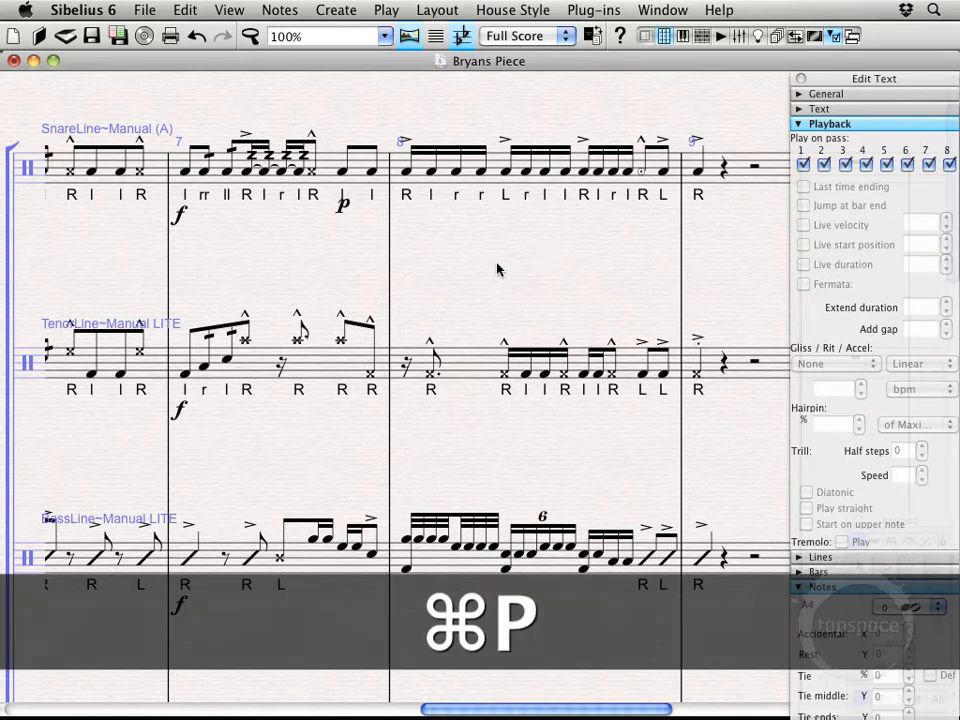
{"action": "left_click", "coordinate": [497, 268]}
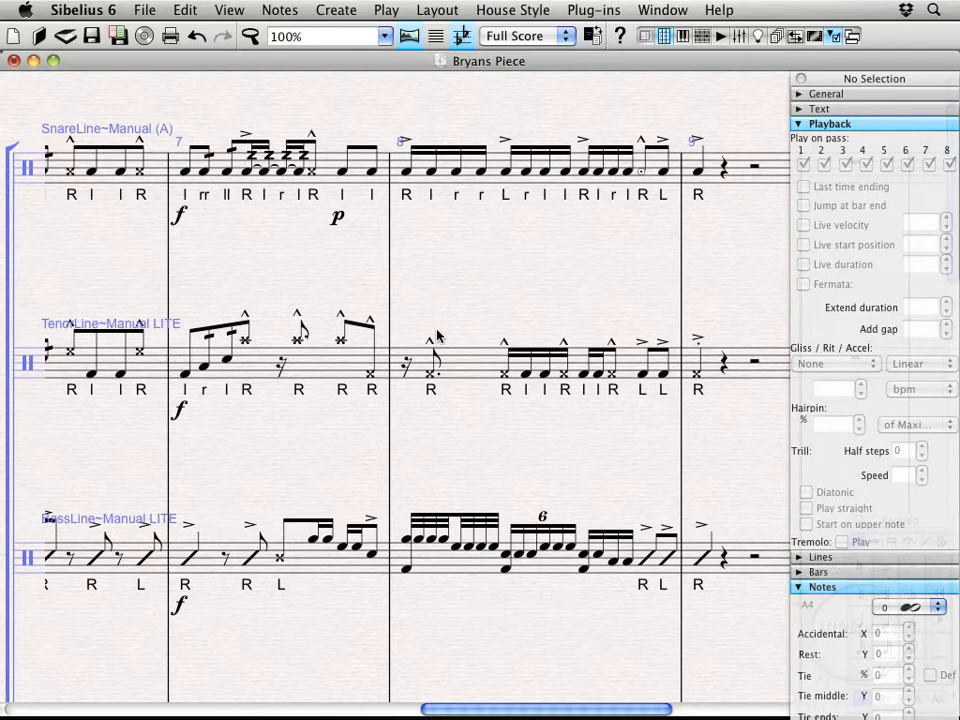
Add a piano (p) expression marking under the first note of bar 8 in the TenorLine staff.
{"action": "left_click", "coordinate": [431, 377]}
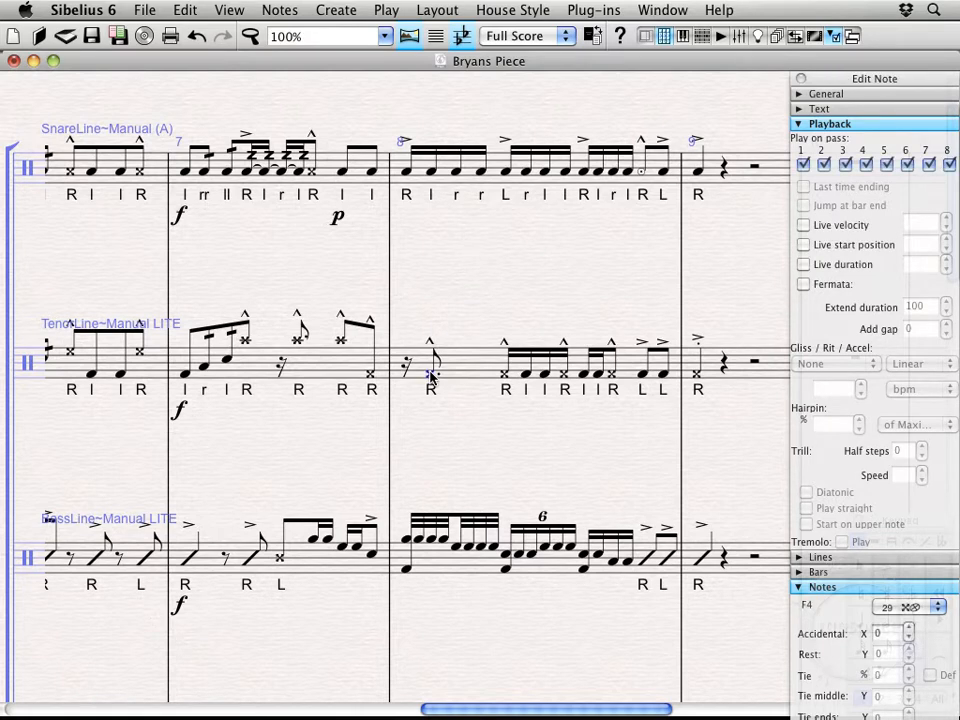
{"action": "key", "text": "super+e"}
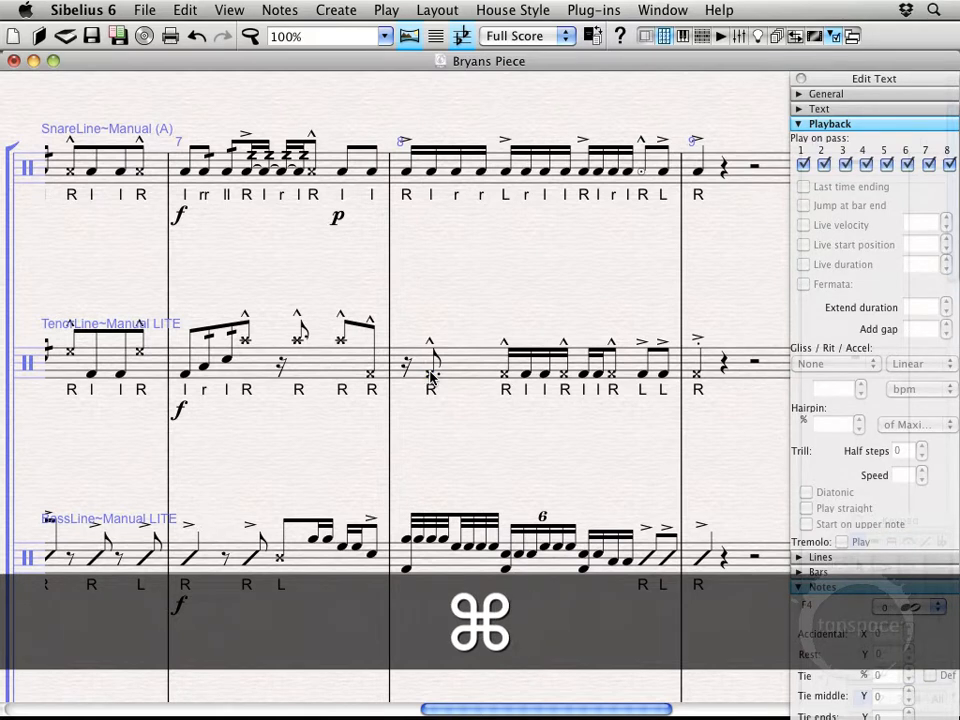
{"action": "key", "text": "super+p"}
{"action": "left_click", "coordinate": [503, 456]}
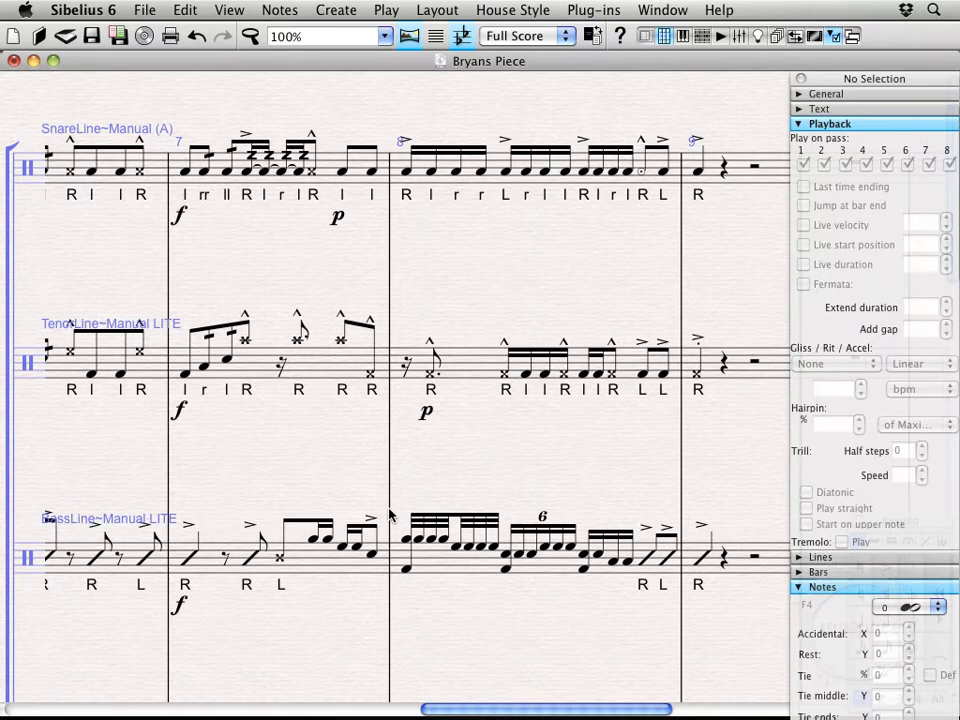
Add a piano (p) expression marking under the first chord of bar 8 in the BassLine staff.
{"action": "left_click", "coordinate": [407, 571]}
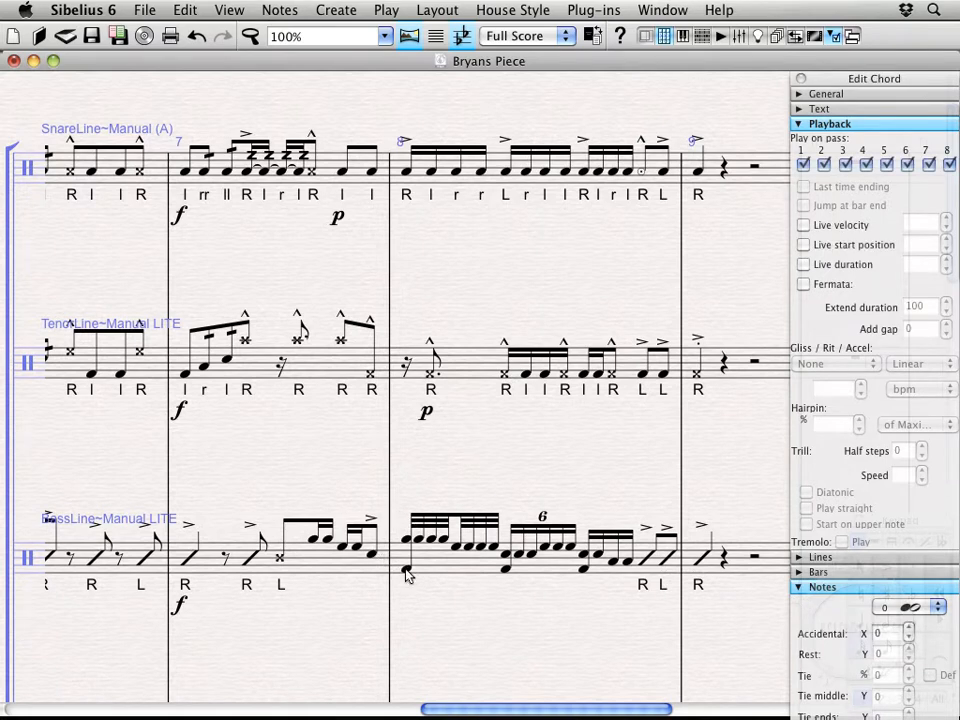
{"action": "key", "text": "super+p"}
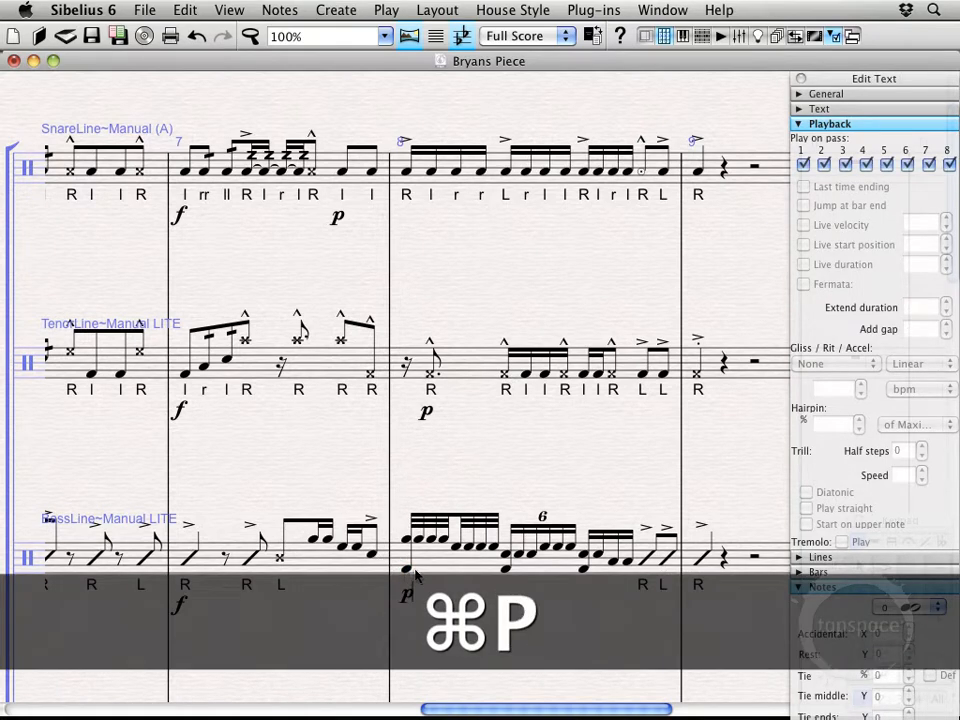
{"action": "key", "text": "Escape"}
Add a piano (p) expression marking under the first note of bar 8 in the Cymbal Line staff.
{"action": "left_click_drag", "start_coordinate": [453, 612], "coordinate": [439, 446]}
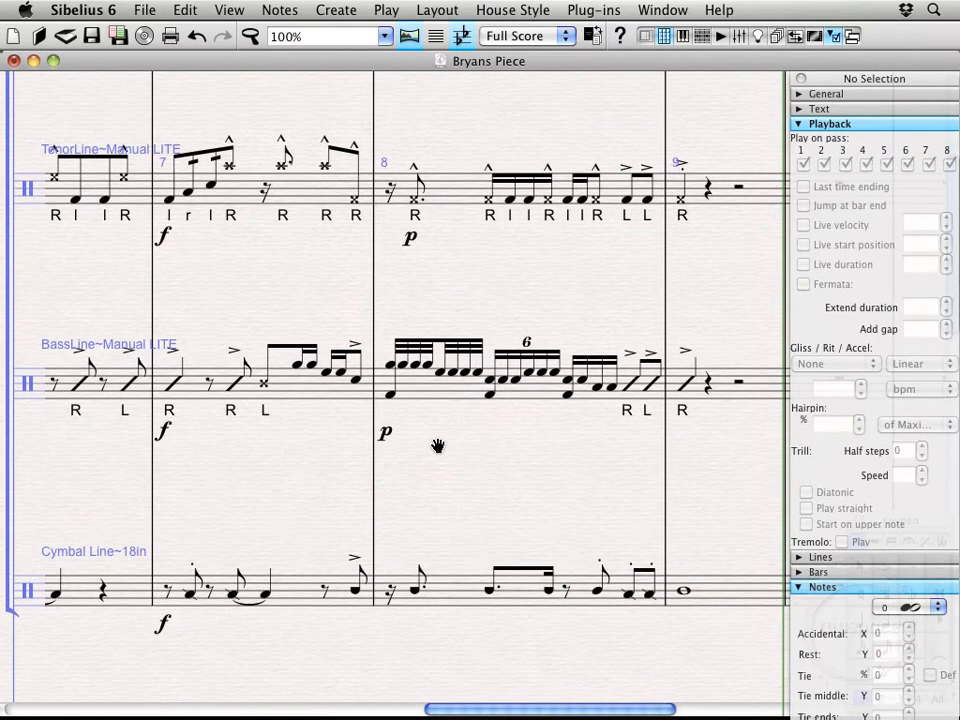
{"action": "left_click", "coordinate": [417, 590]}
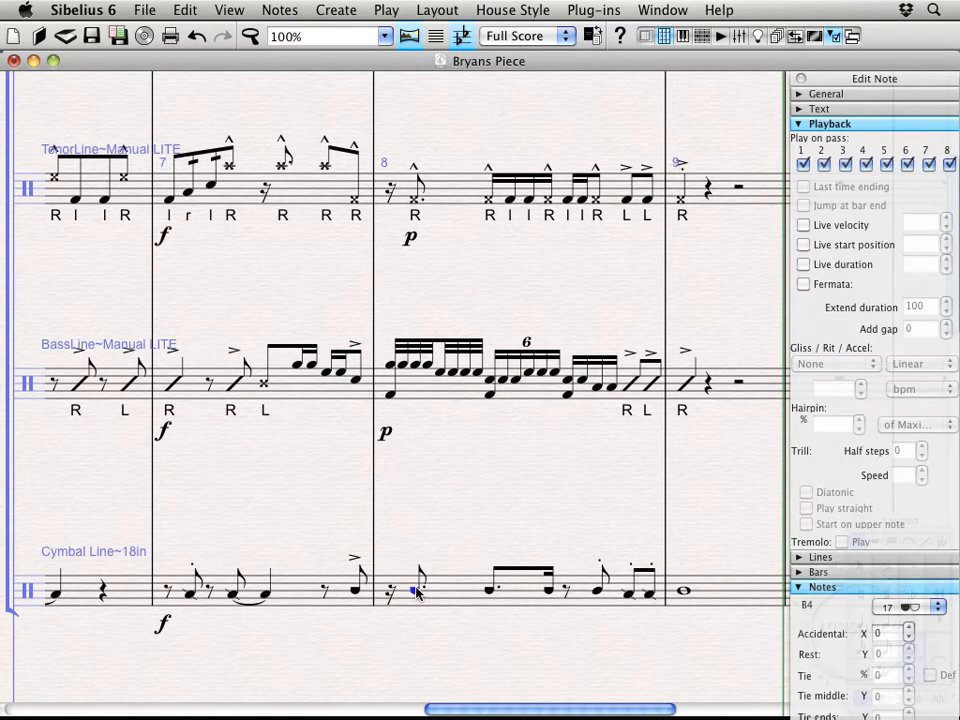
{"action": "key", "text": "super+e"}
{"action": "key", "text": "super+p"}
{"action": "key", "text": "Escape"}
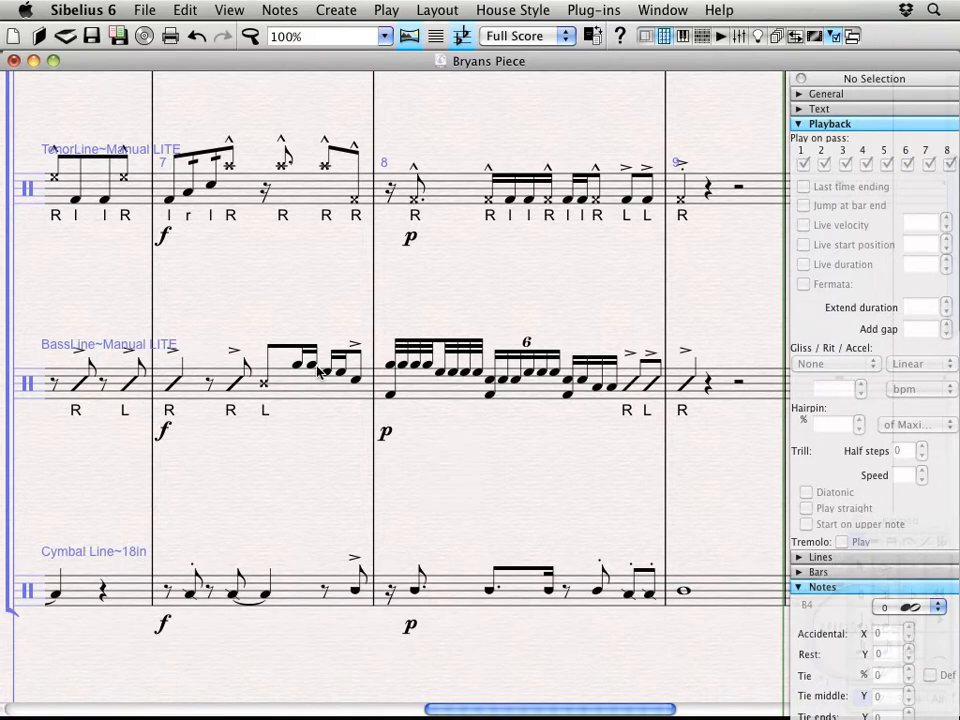
Play back the passage from bar 7 to hear the forte and piano markings on all staves.
{"action": "left_click", "coordinate": [297, 388]}
{"action": "key", "text": "super+y"}
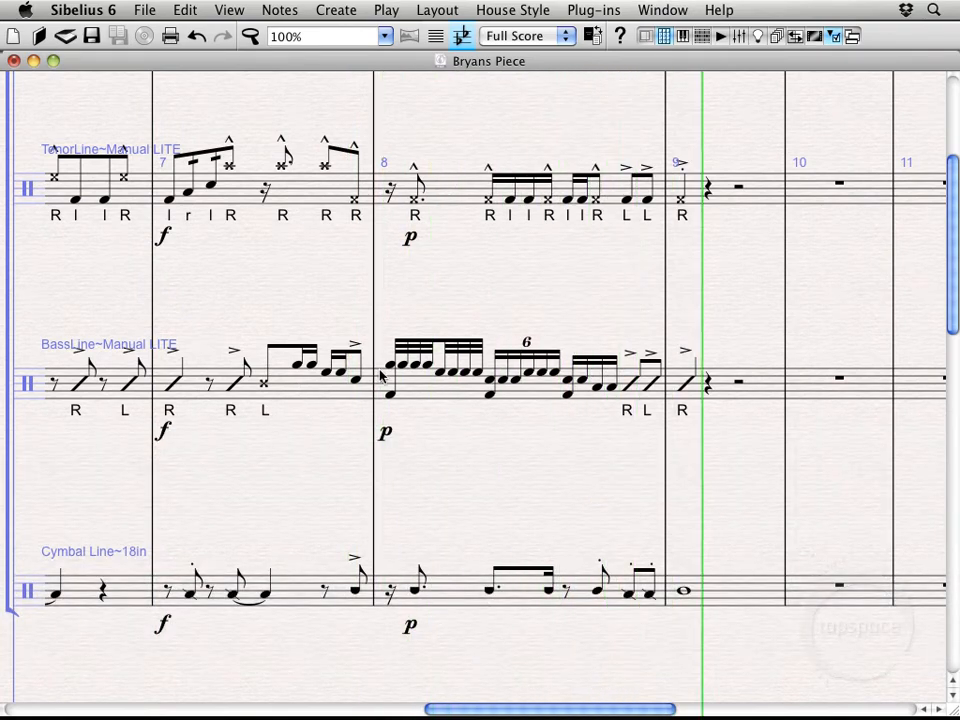
{"action": "key", "text": "super+alt+p"}
Select the whole of bar 8 in the SnareLine staff.
{"action": "left_click_drag", "start_coordinate": [443, 176], "coordinate": [452, 386]}
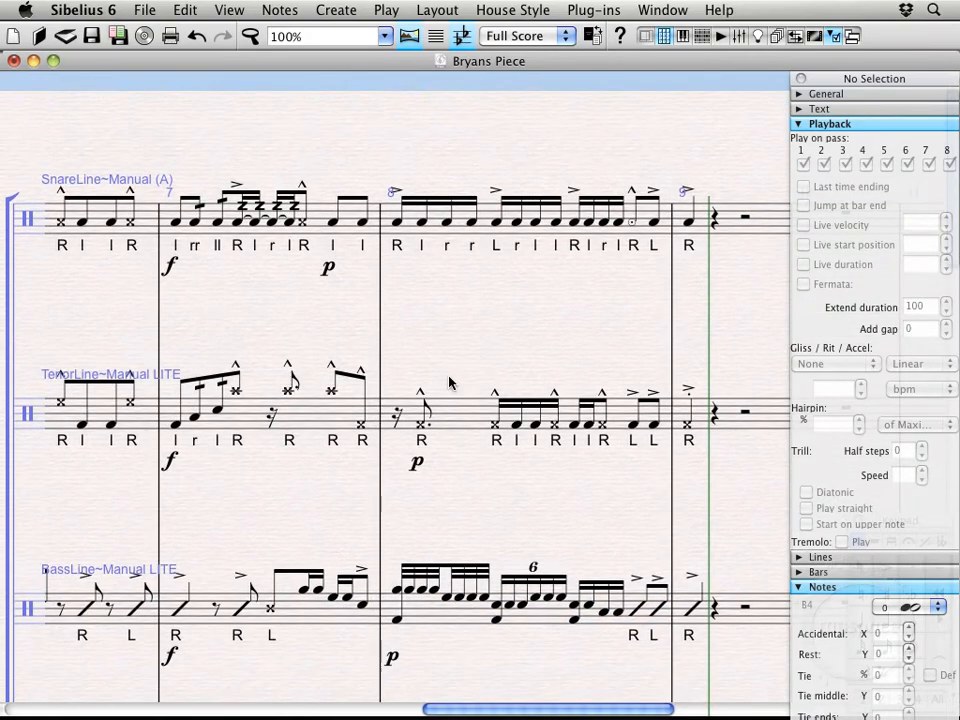
{"action": "left_click", "coordinate": [482, 235]}
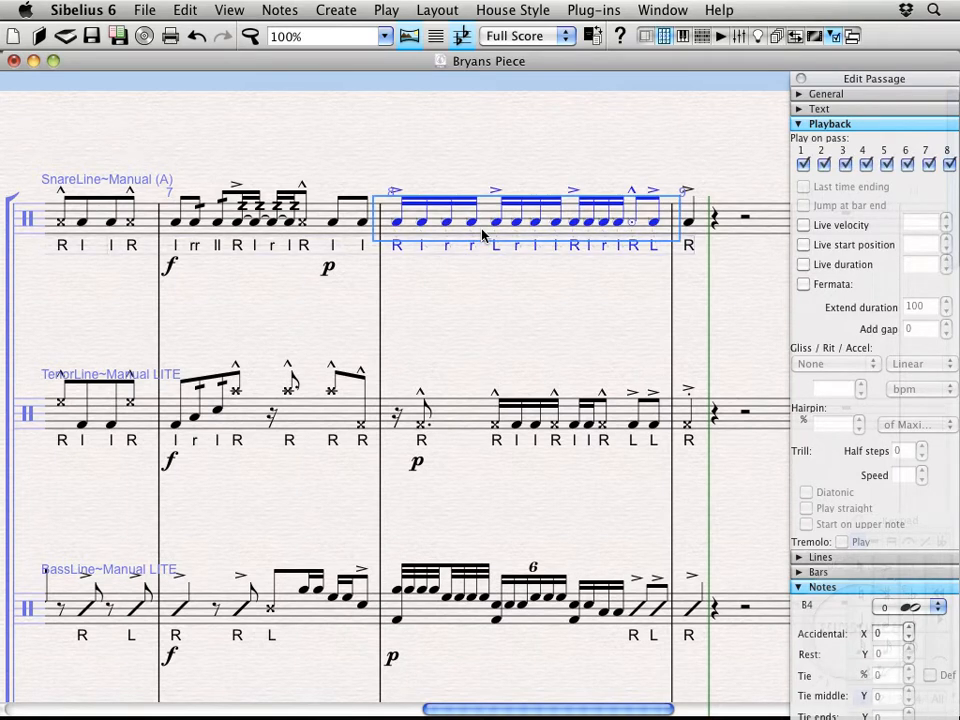
{"action": "left_click", "coordinate": [338, 12]}
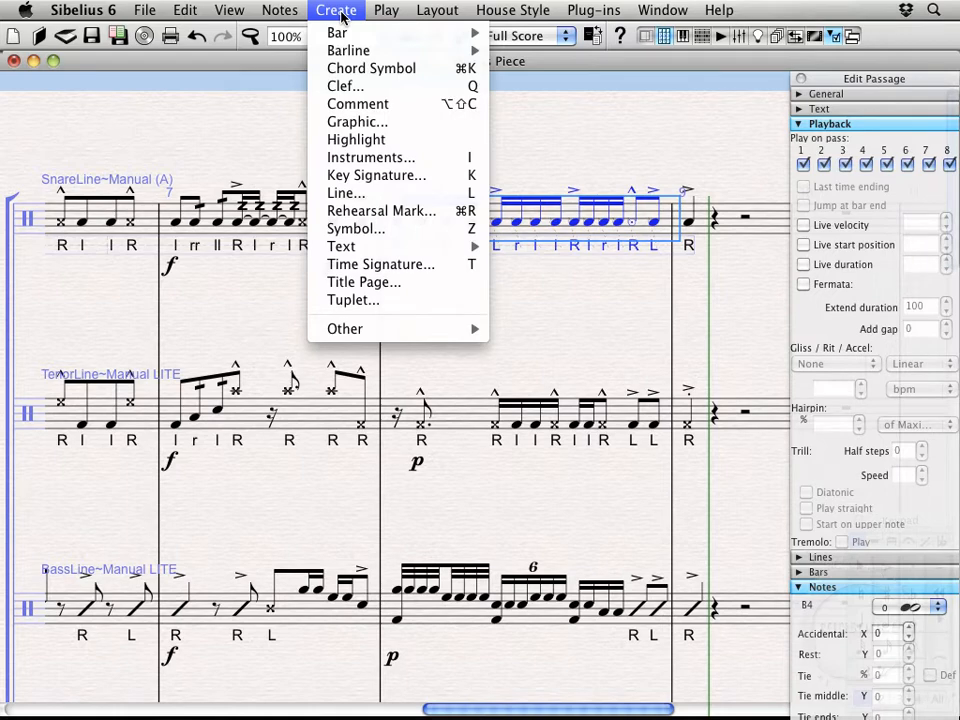
{"action": "left_click", "coordinate": [364, 197]}
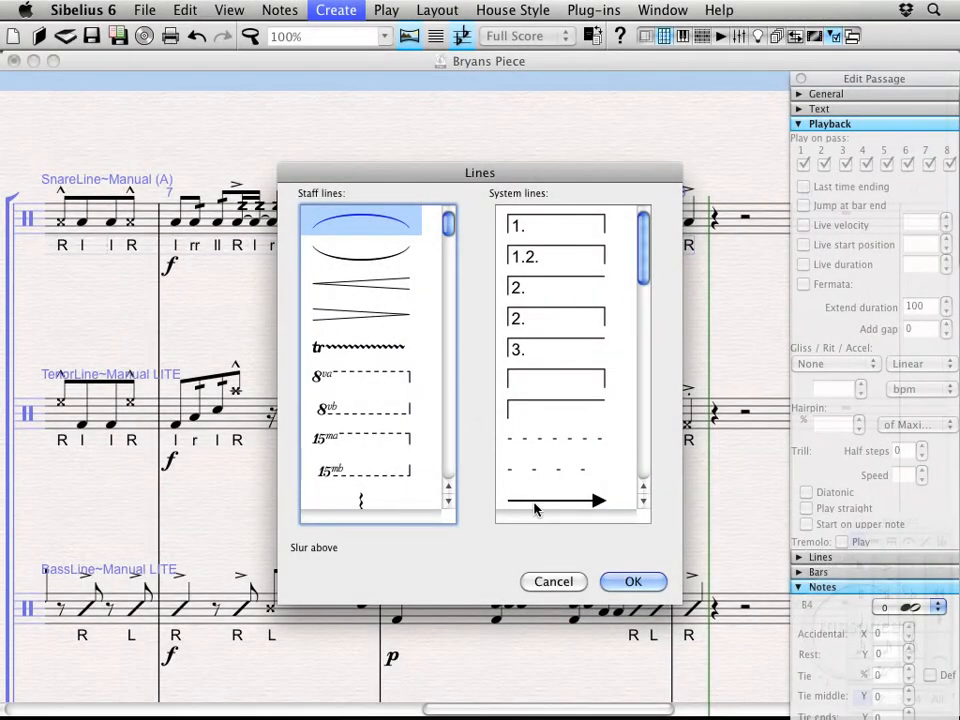
{"action": "left_click", "coordinate": [553, 577]}
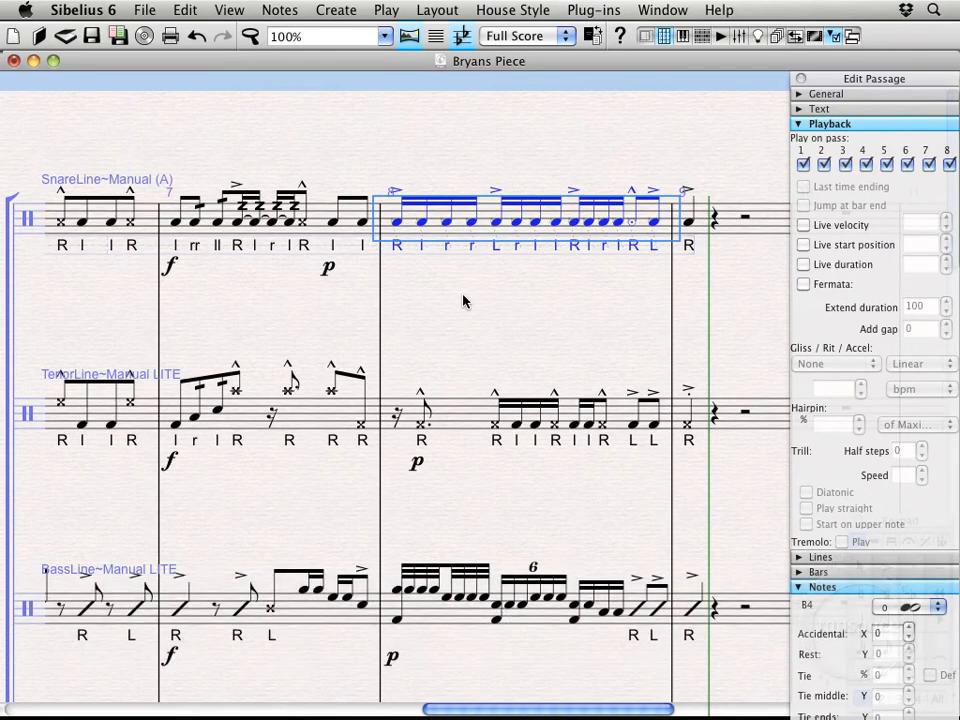
Add a crescendo hairpin under bar 8 of the SnareLine staff and a fortissimo (ff) marking under the first note of bar 9.
{"action": "key", "text": "h"}
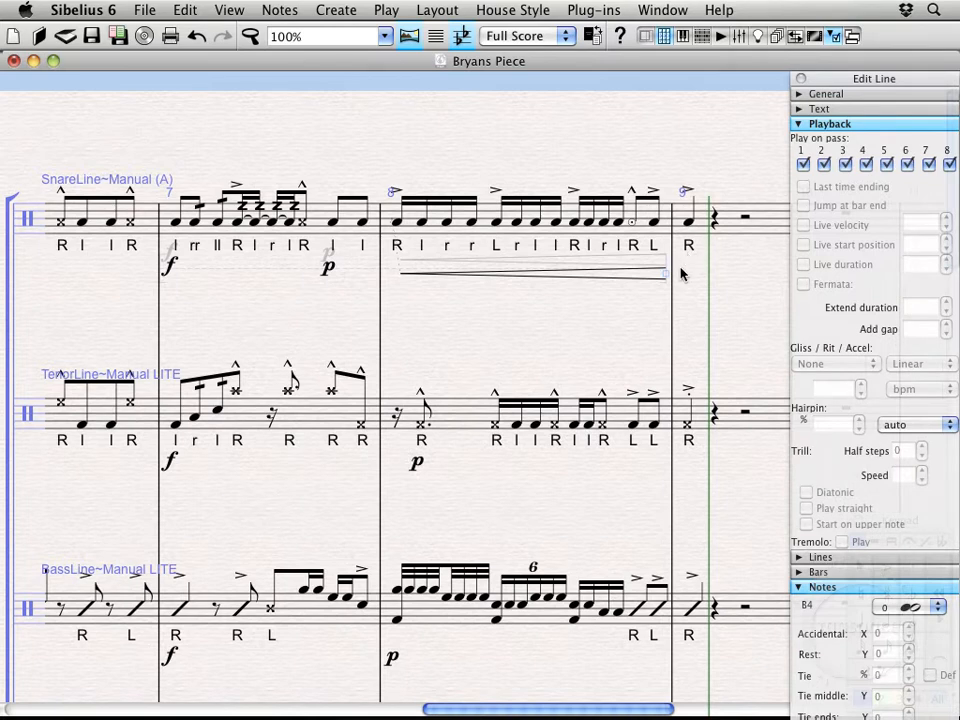
{"action": "left_click", "coordinate": [688, 224]}
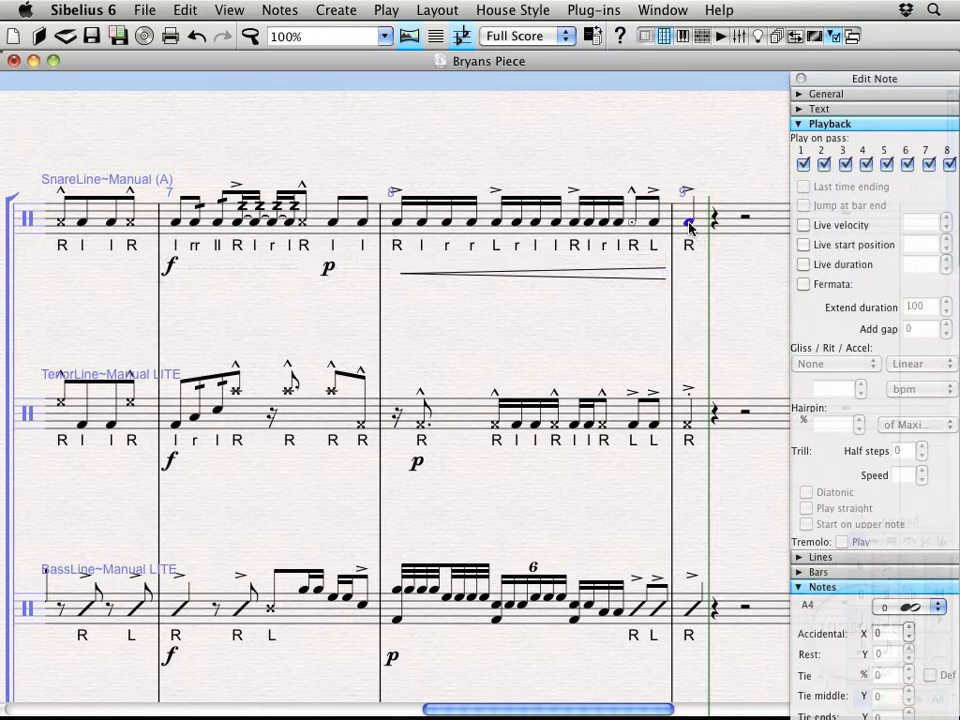
{"action": "key", "text": "super+e"}
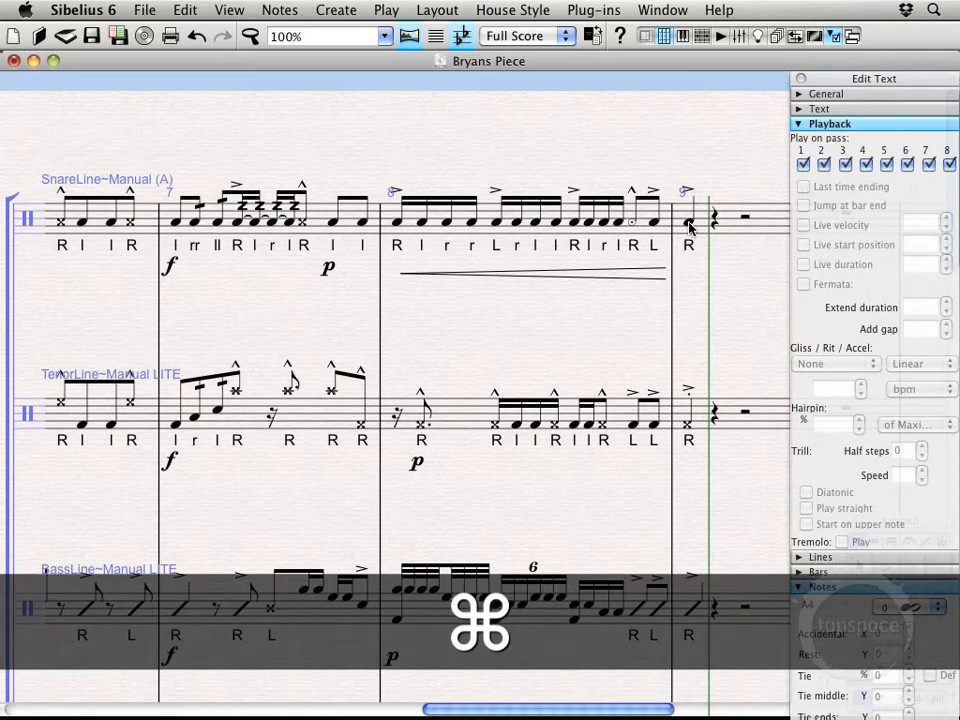
{"action": "key", "text": "super+f"}
{"action": "key", "text": "super+f"}
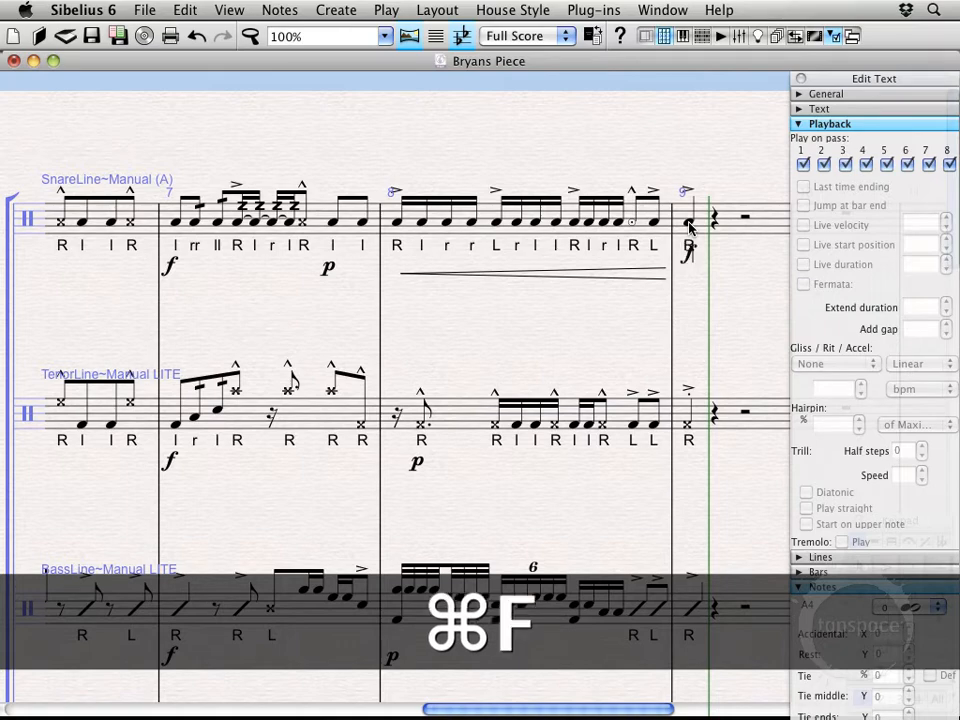
{"action": "key", "text": "super+z"}
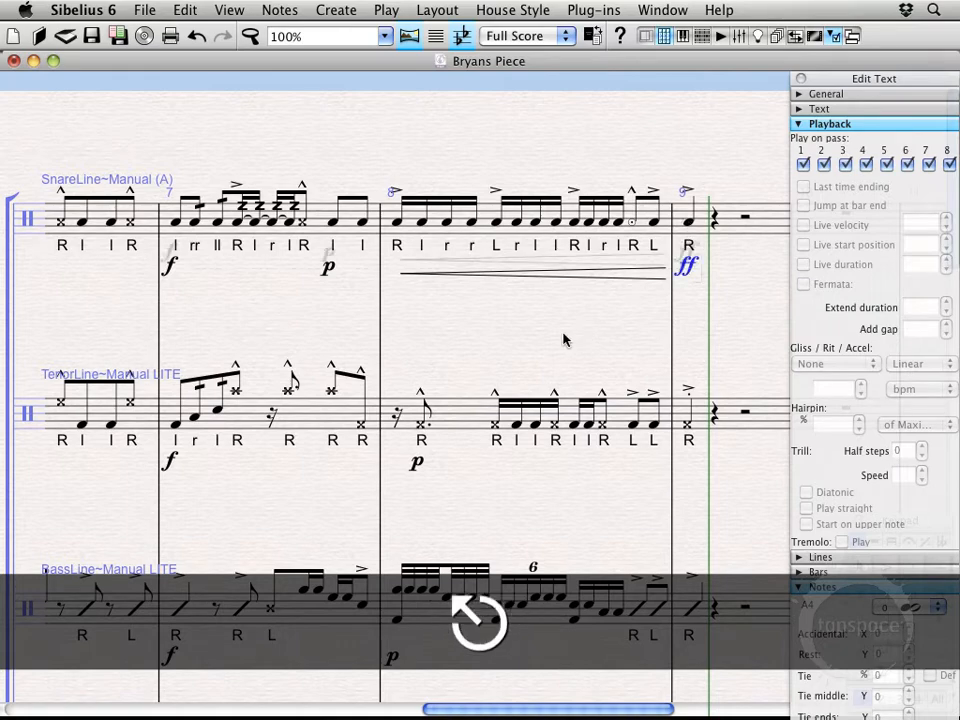
{"action": "left_click", "coordinate": [418, 338]}
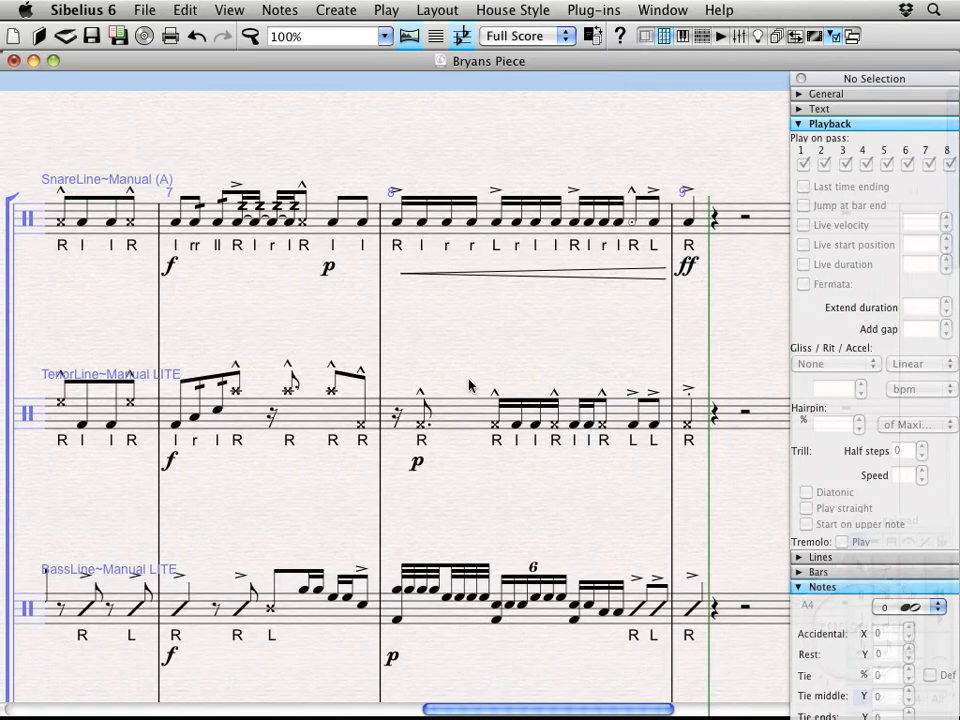
Add a crescendo hairpin from the first to the last note of bar 8 in the TenorLine staff.
{"action": "left_click", "coordinate": [424, 428]}
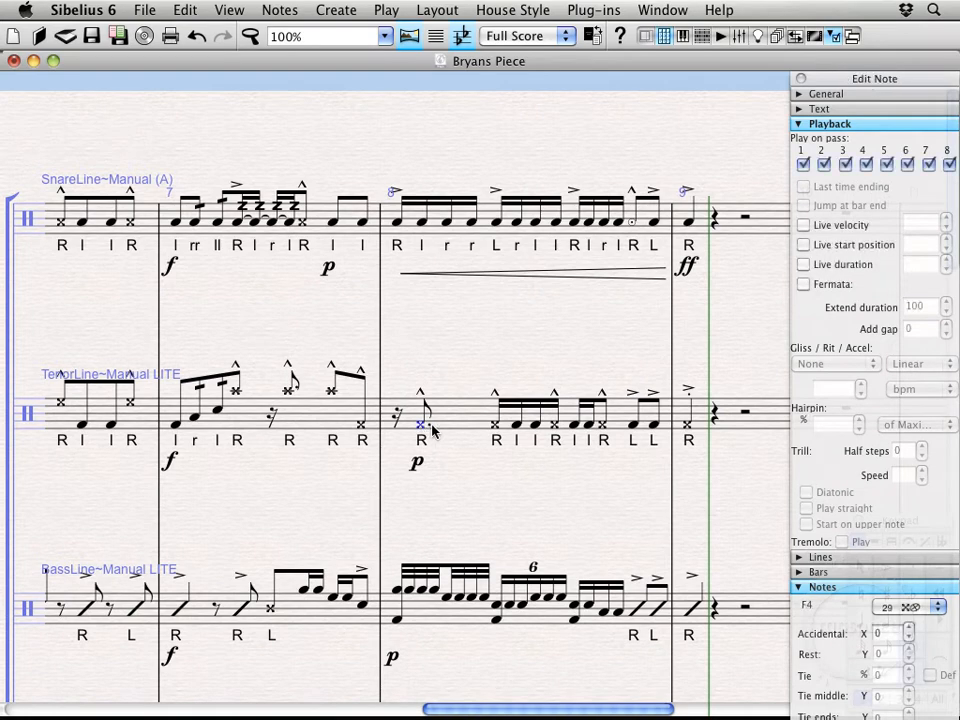
{"action": "key", "text": "Up"}
{"action": "left_click", "coordinate": [655, 432], "text": "shift"}
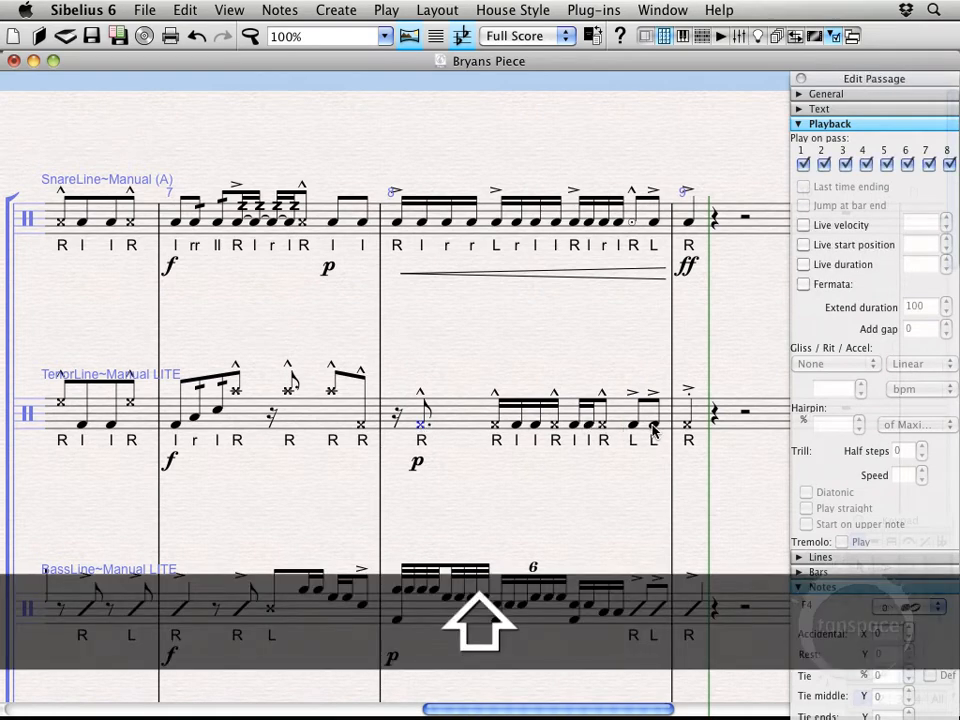
{"action": "key", "text": "h"}
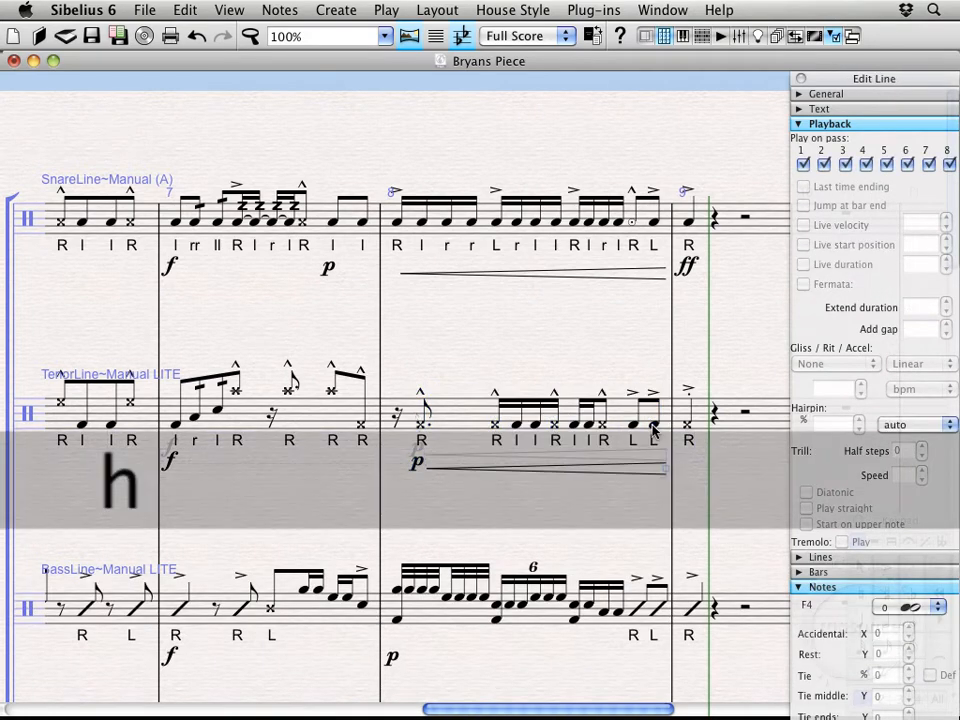
Add a fortissimo (ff) expression marking under the first note of bar 9 in the TenorLine staff.
{"action": "left_click", "coordinate": [687, 428]}
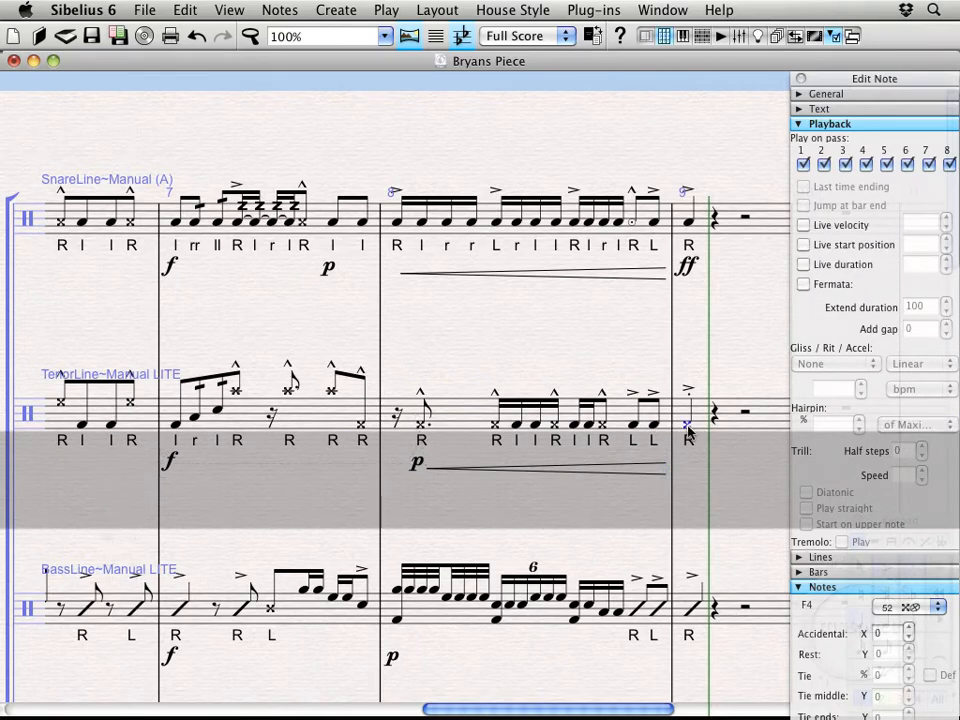
{"action": "left_click", "coordinate": [336, 12]}
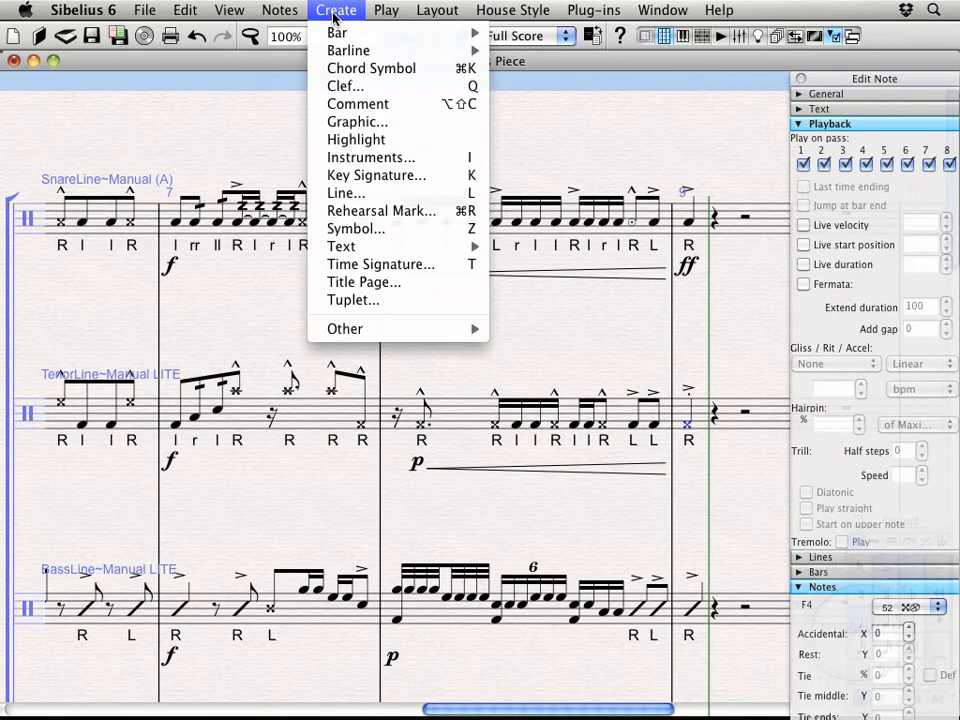
{"action": "mouse_move", "coordinate": [396, 247]}
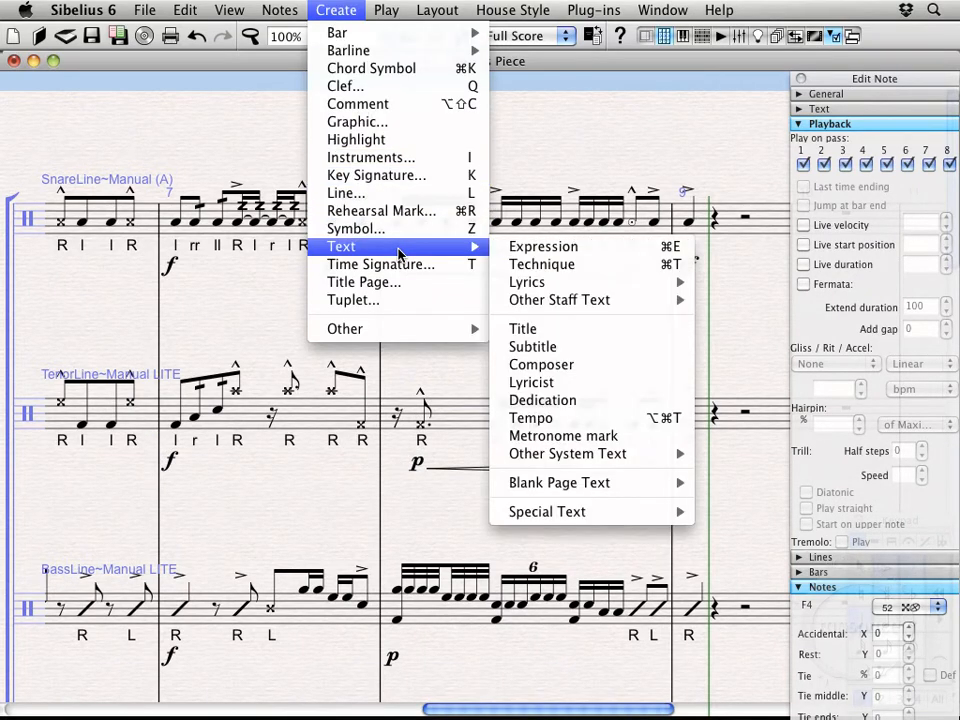
{"action": "left_click", "coordinate": [521, 246]}
{"action": "type", "text": "ff"}
{"action": "key", "text": "super"}
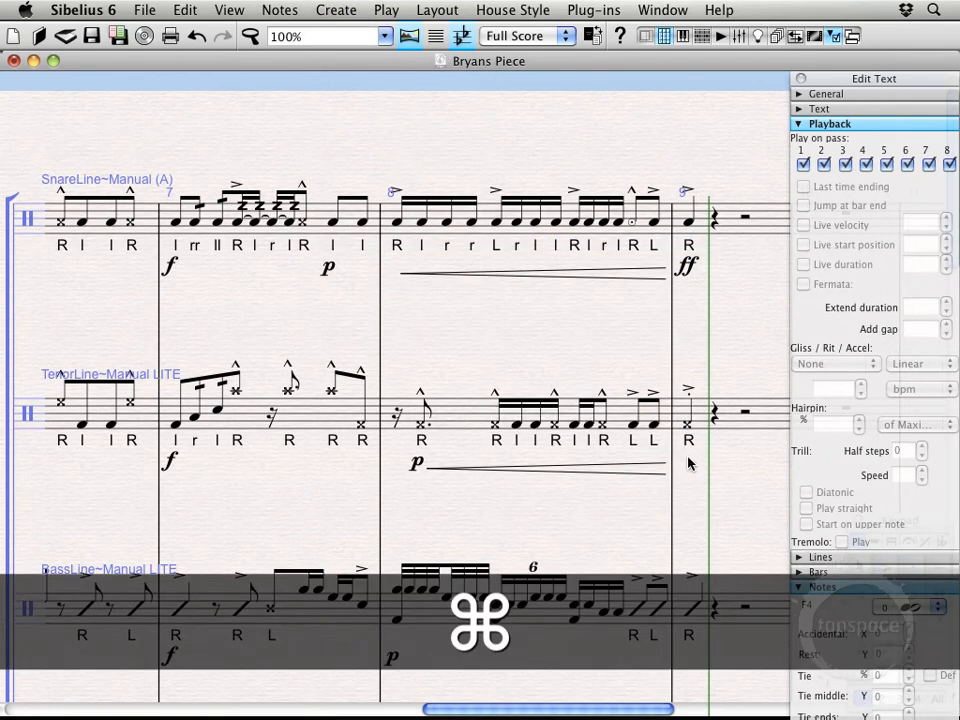
{"action": "key", "text": "super+f"}
{"action": "key", "text": "super+f"}
{"action": "left_click", "coordinate": [689, 498]}
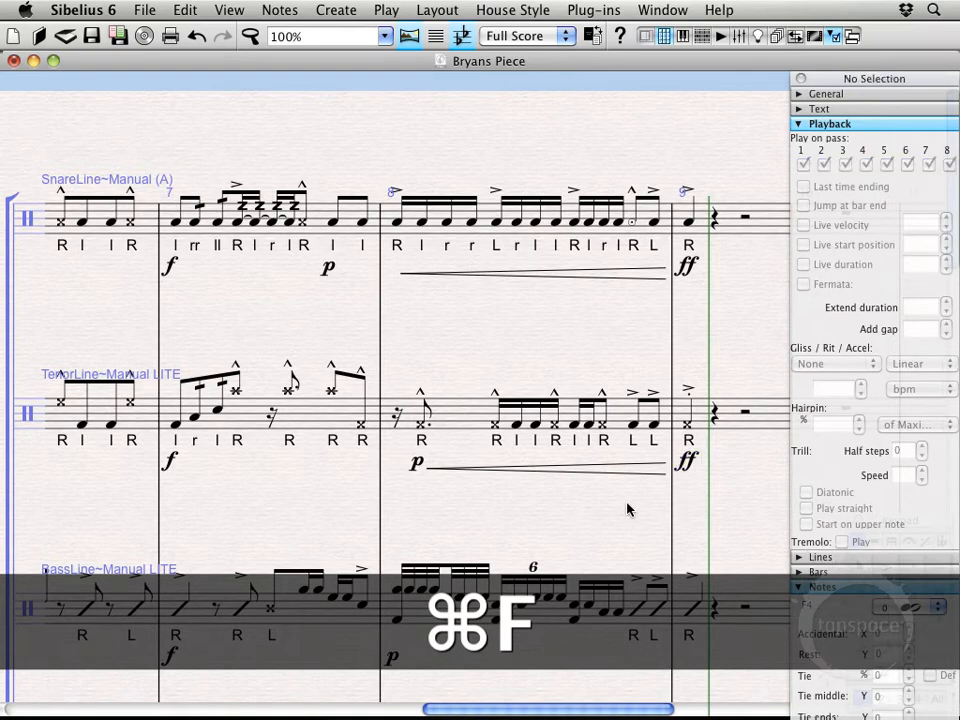
Add a crescendo hairpin under bar 8 of the BassLine staff and a fortissimo (ff) marking under the first note of bar 9.
{"action": "left_click_drag", "start_coordinate": [580, 504], "coordinate": [569, 338]}
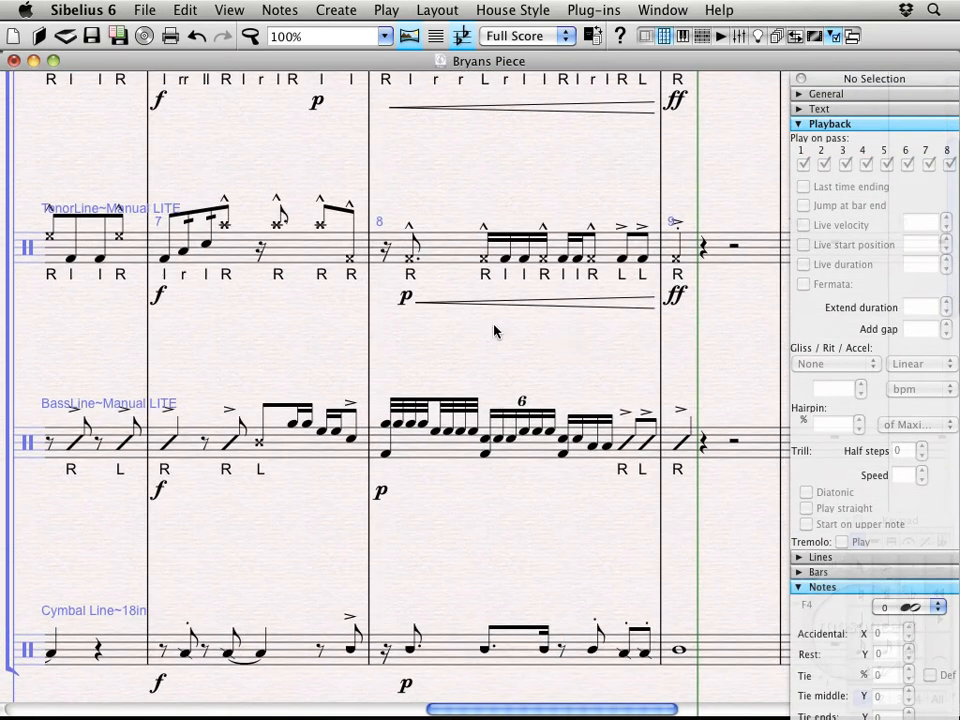
{"action": "left_click", "coordinate": [422, 452]}
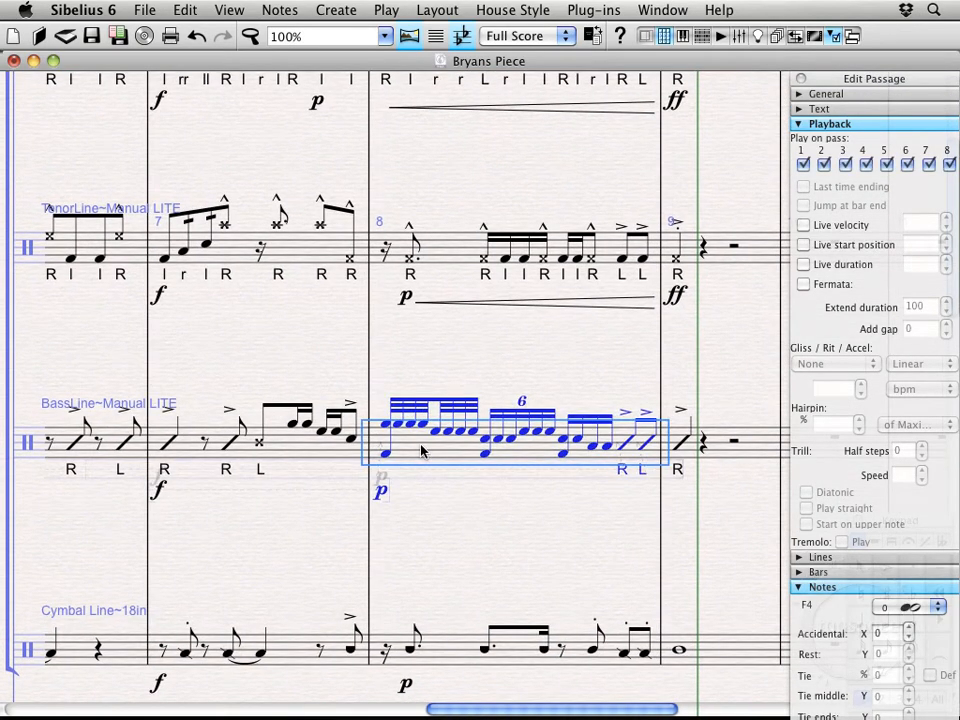
{"action": "key", "text": "h"}
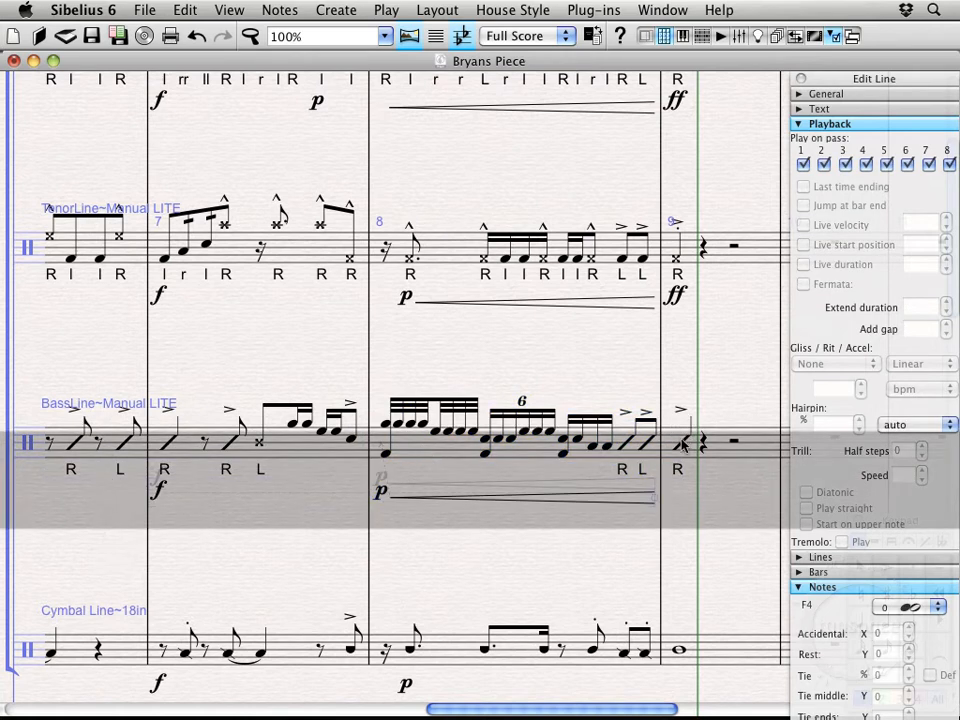
{"action": "left_click", "coordinate": [682, 443]}
{"action": "key", "text": "super+f"}
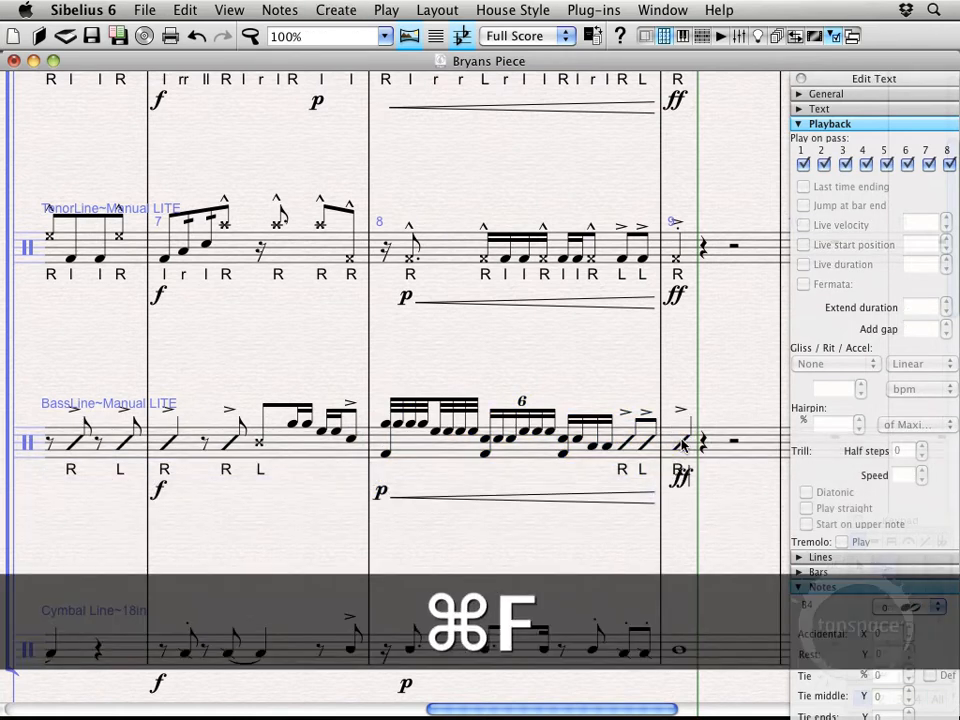
{"action": "key", "text": "Escape"}
{"action": "key", "text": "Escape"}
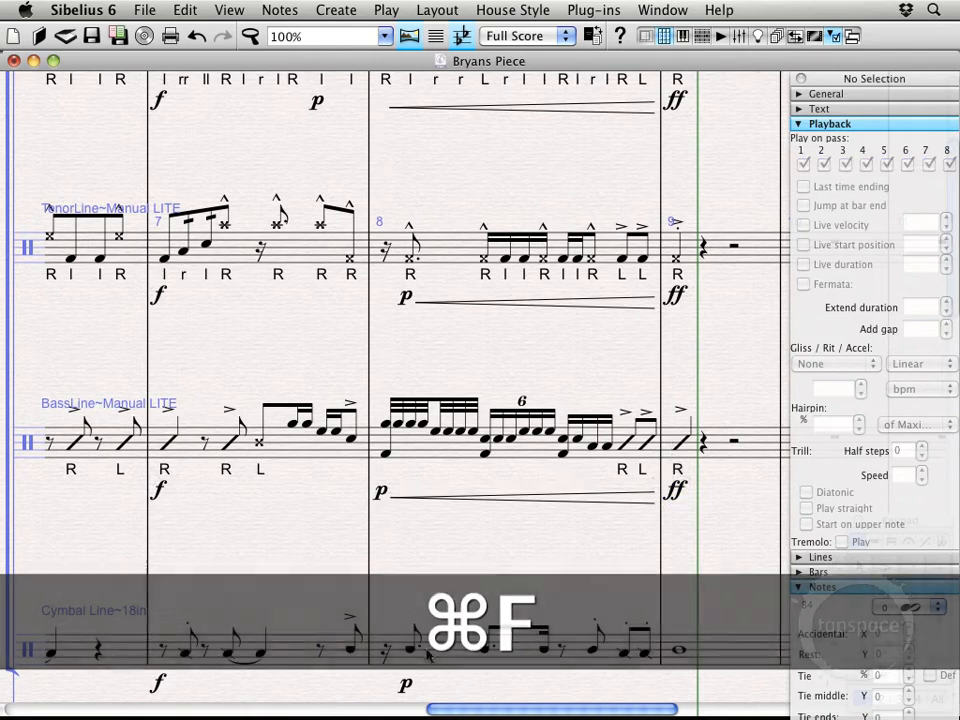
Add a crescendo hairpin across the notes of bar 8 in the Cymbal Line staff and a fortissimo (ff) marking under bar 9's whole note.
{"action": "left_click", "coordinate": [411, 650]}
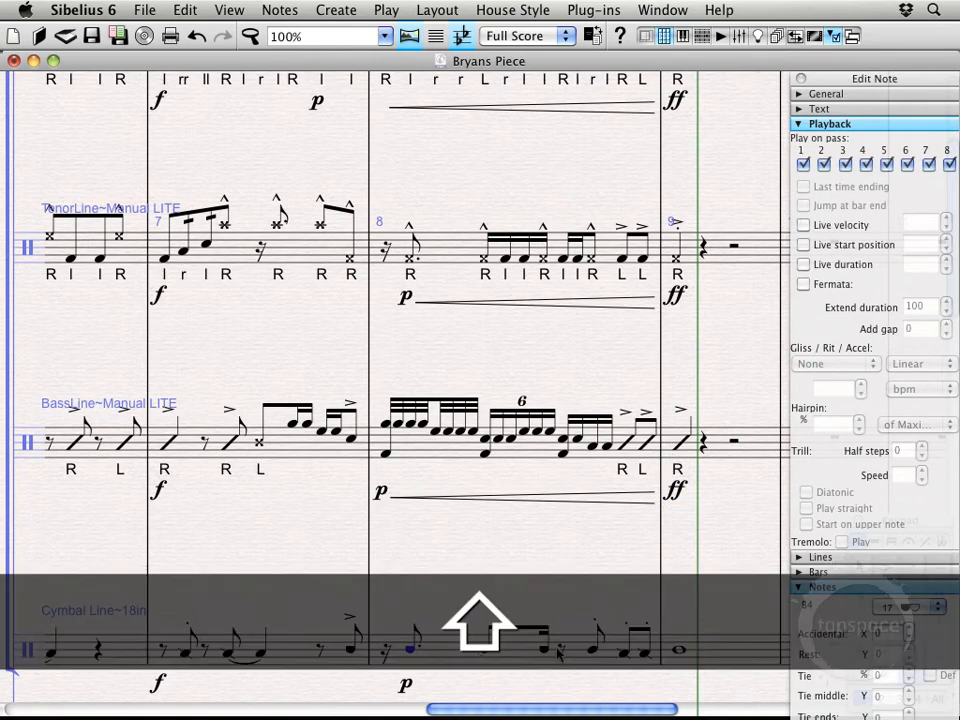
{"action": "left_click", "coordinate": [645, 655], "text": "shift"}
{"action": "key", "text": "h"}
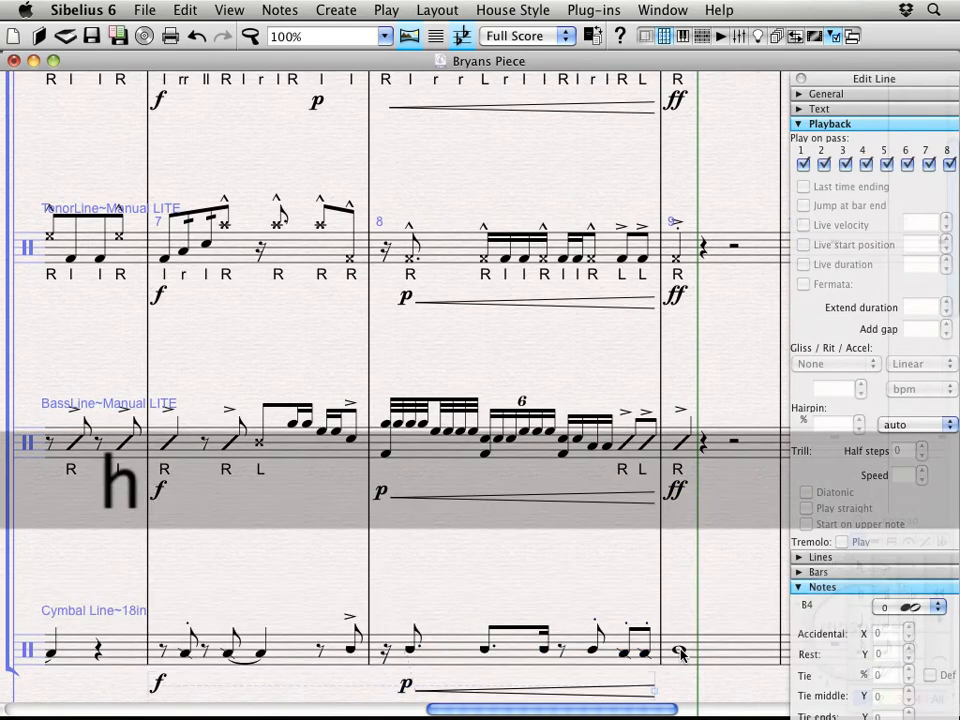
{"action": "left_click", "coordinate": [678, 651]}
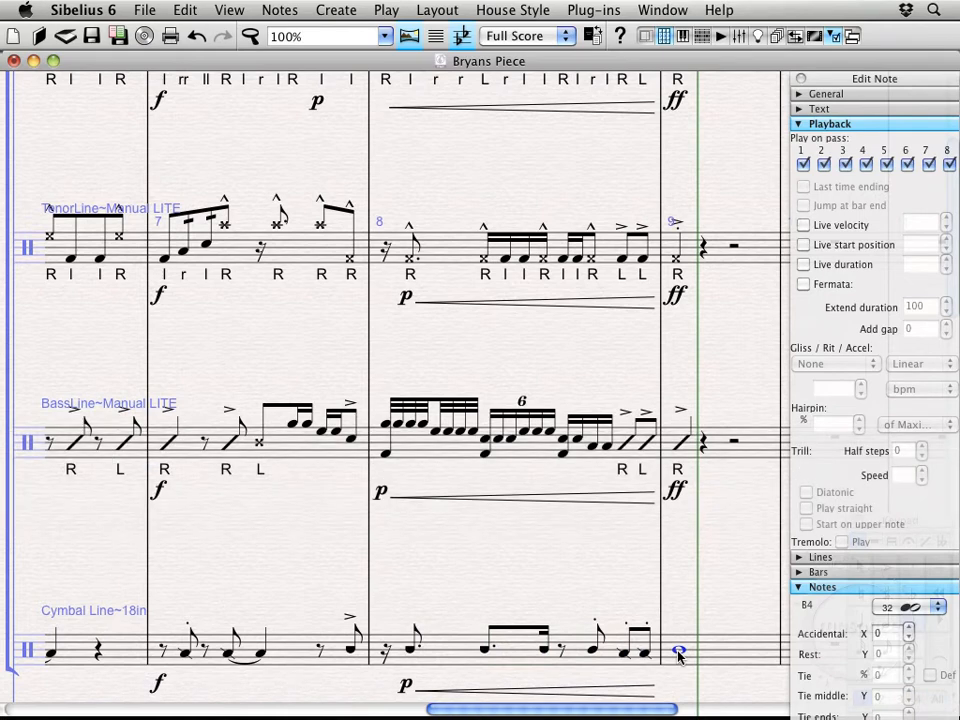
{"action": "key", "text": "super+e"}
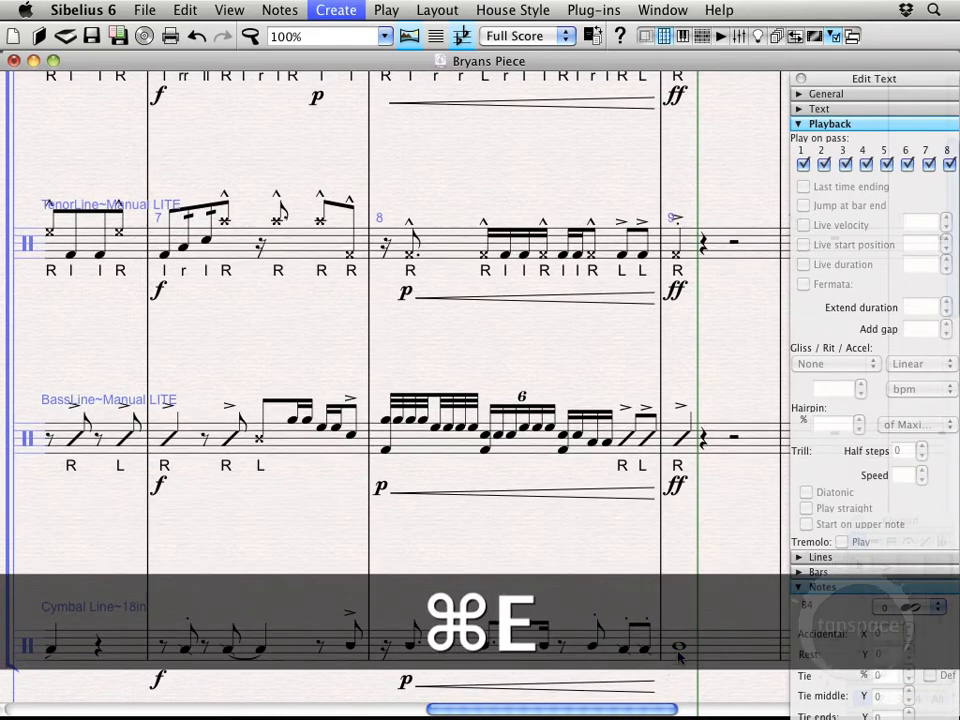
{"action": "key", "text": "super+f"}
{"action": "key", "text": "super+f"}
{"action": "key", "text": "Escape"}
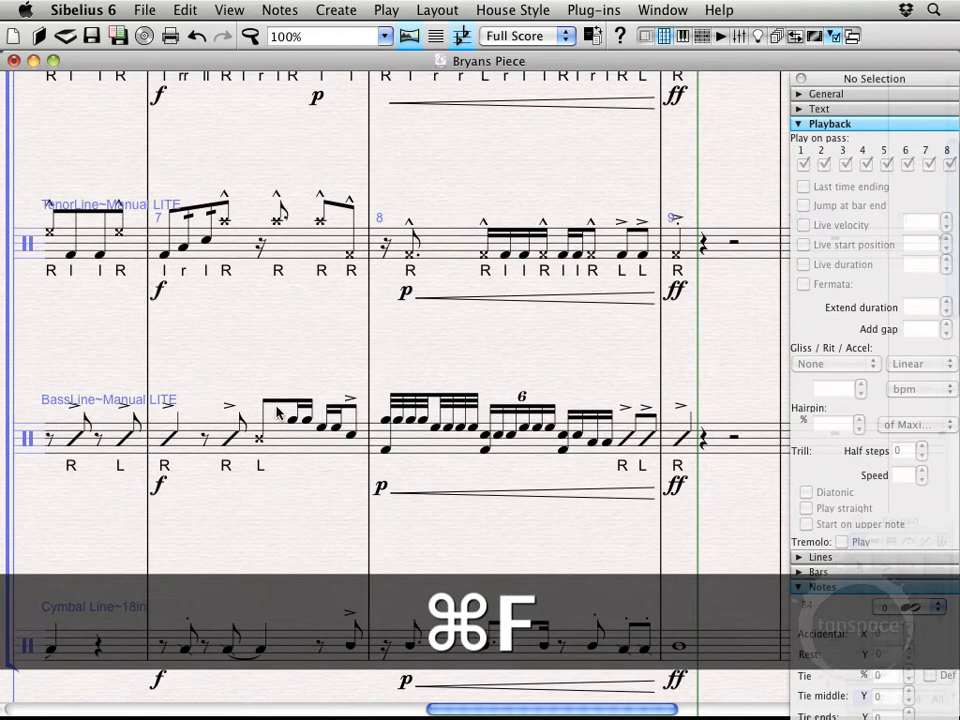
Play the score back from bar 7 of the SnareLine staff to check the new dynamics.
{"action": "left_click_drag", "start_coordinate": [281, 182], "coordinate": [285, 411]}
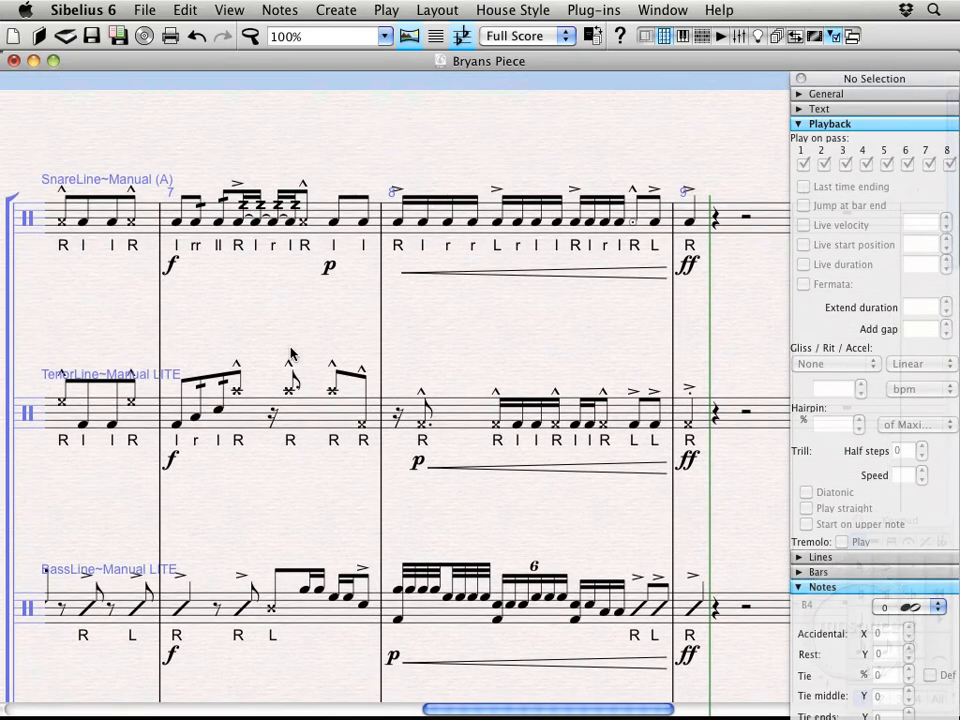
{"action": "left_click", "coordinate": [319, 207]}
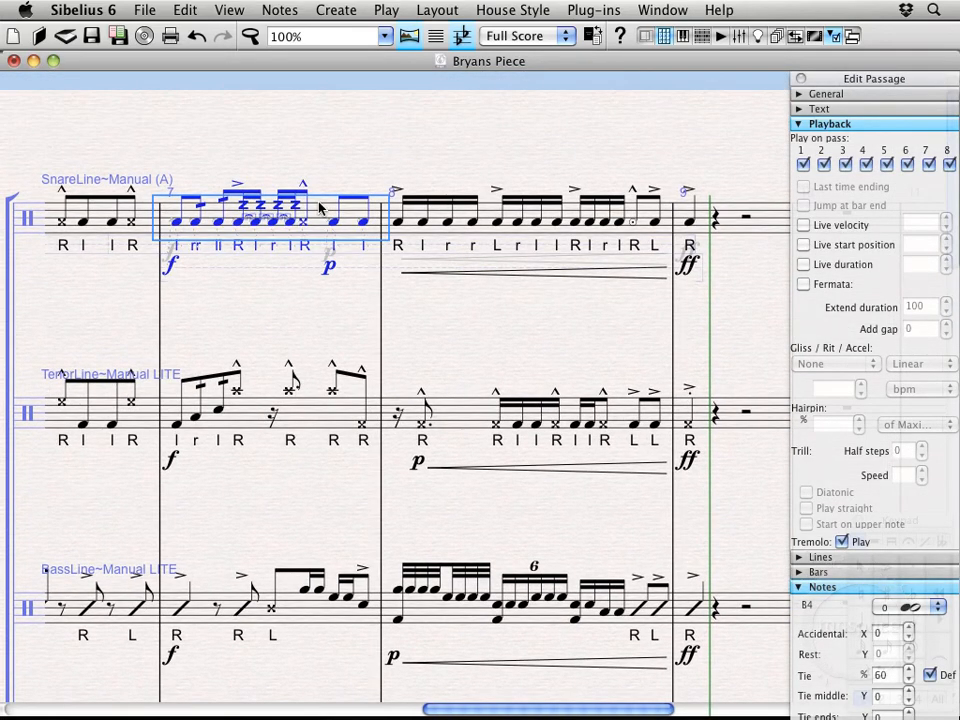
{"action": "key", "text": "y"}
{"action": "key", "text": "Escape"}
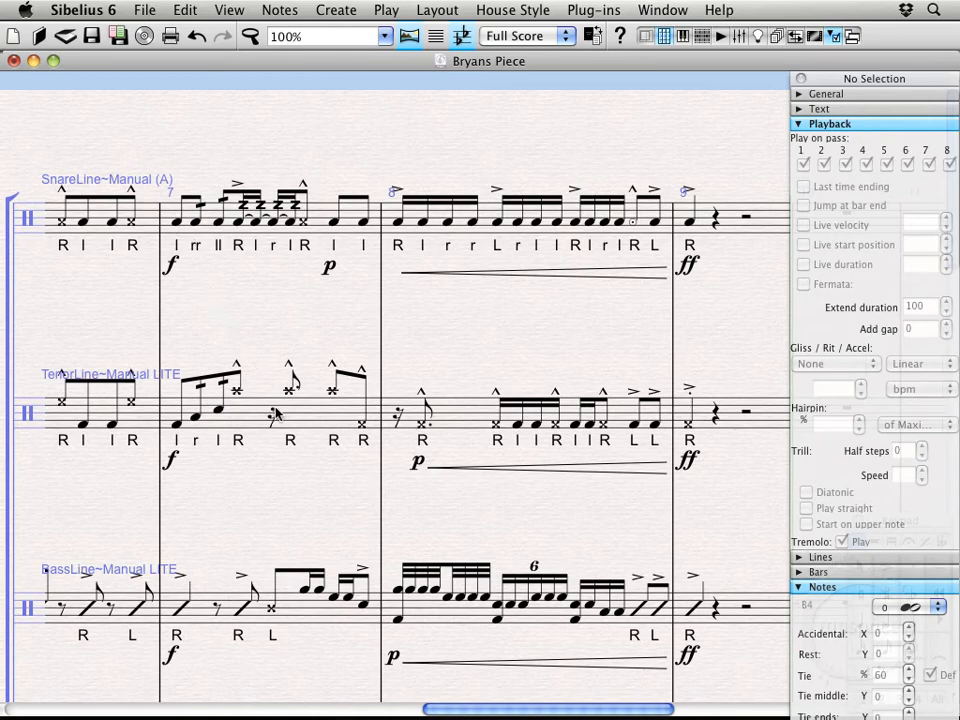
Add a diminuendo hairpin in bar 7 of the SnareLine staff from the first note to the x-head note before the piano marking.
{"action": "left_click", "coordinate": [176, 218]}
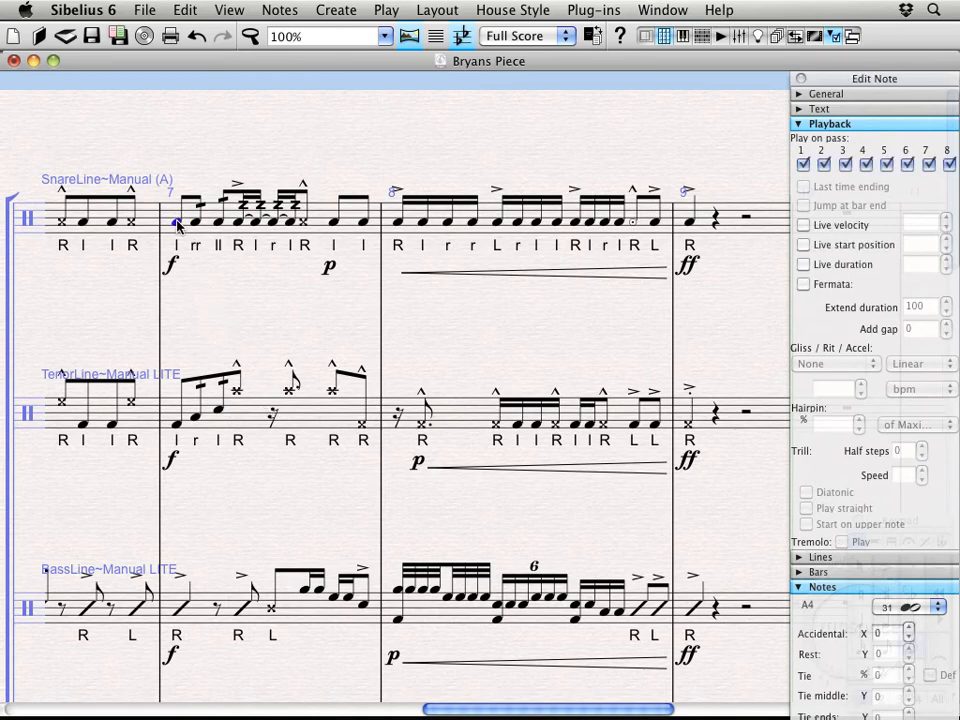
{"action": "key", "text": "Up"}
{"action": "left_click", "coordinate": [305, 226], "text": "shift"}
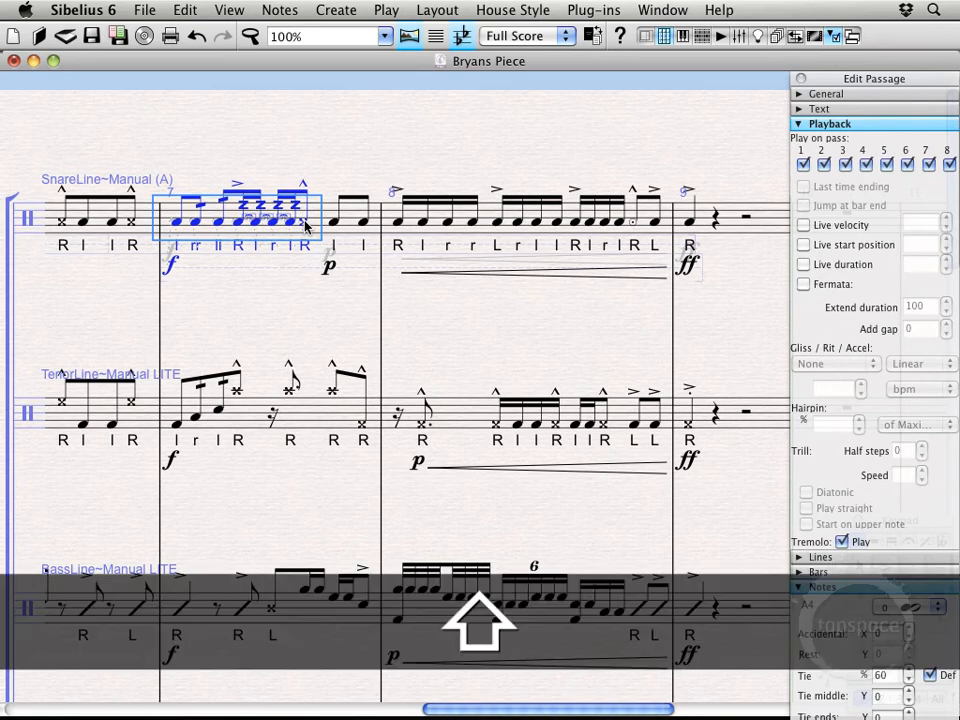
{"action": "key", "text": "h"}
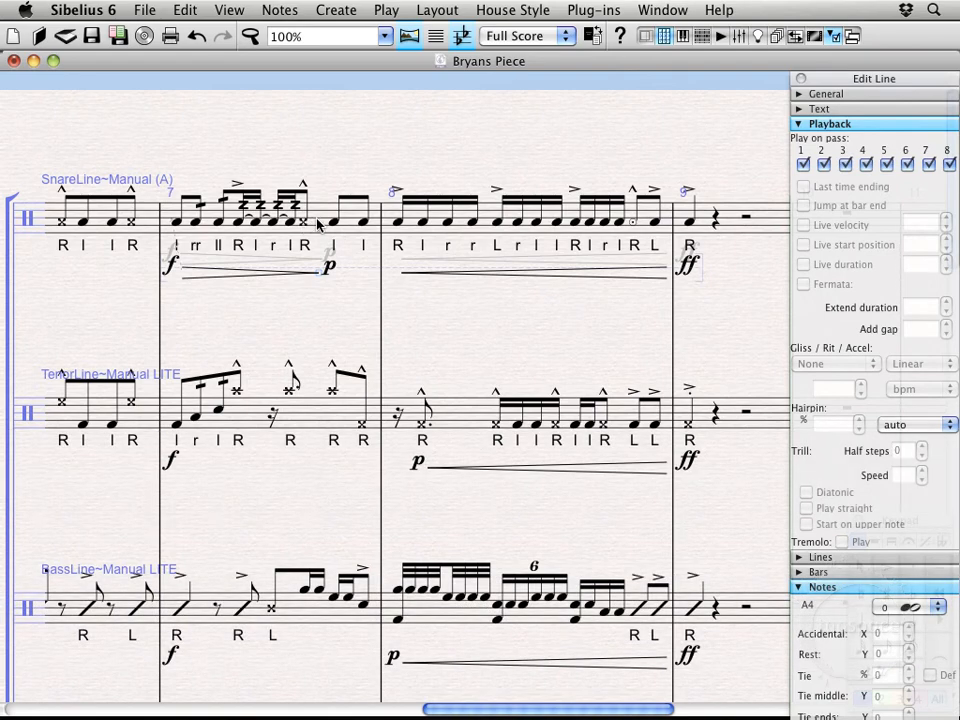
Play back from bar 7 of the SnareLine staff to hear the diminuendo between forte and piano.
{"action": "left_click", "coordinate": [317, 224]}
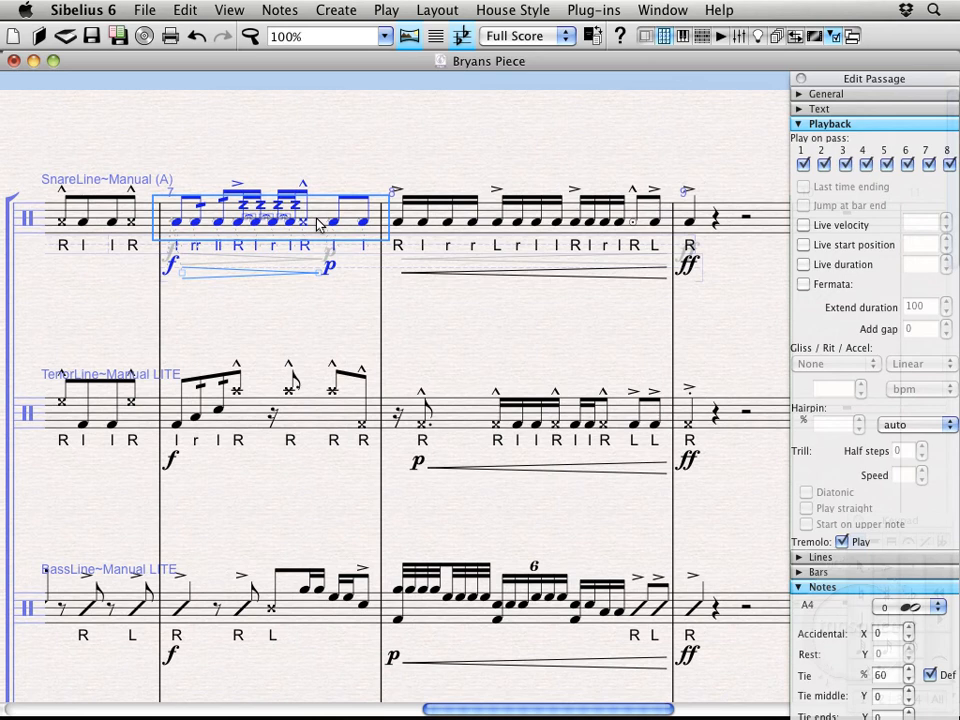
{"action": "key", "text": "p"}
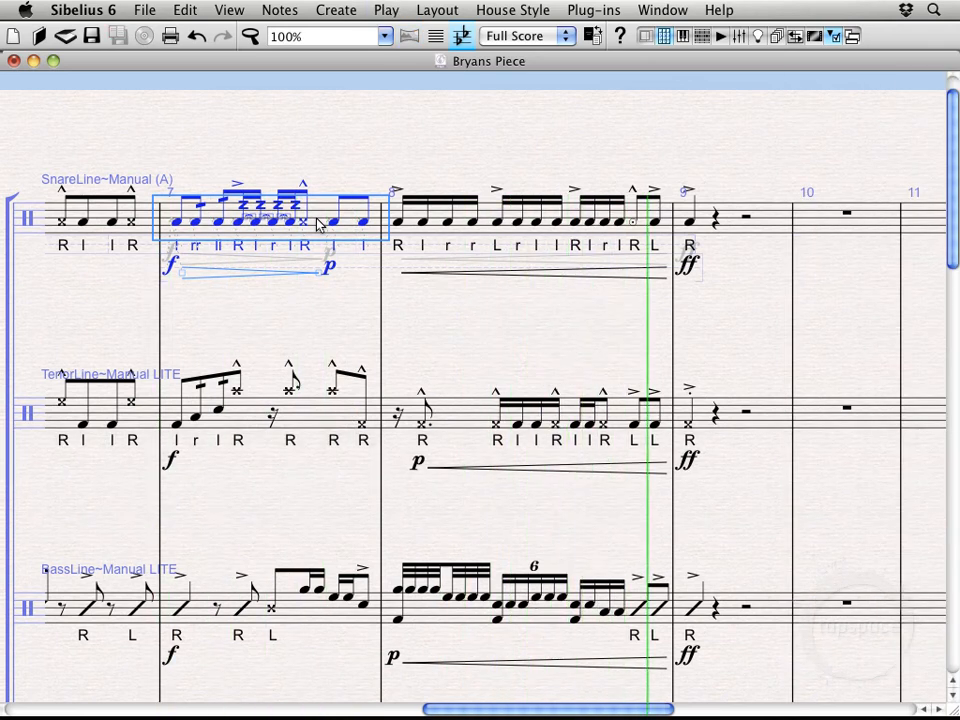
{"action": "key", "text": "Escape"}
{"action": "key", "text": "Escape"}
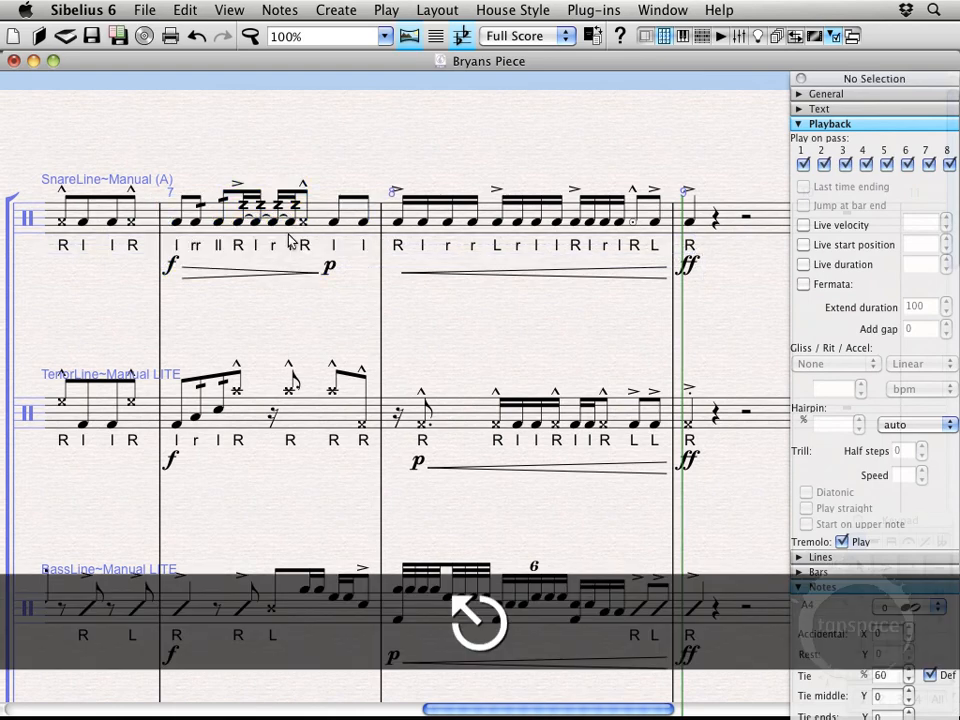
Delete the diminuendo hairpin from bar 7 of the SnareLine staff.
{"action": "left_click", "coordinate": [250, 275]}
{"action": "key", "text": "Delete"}
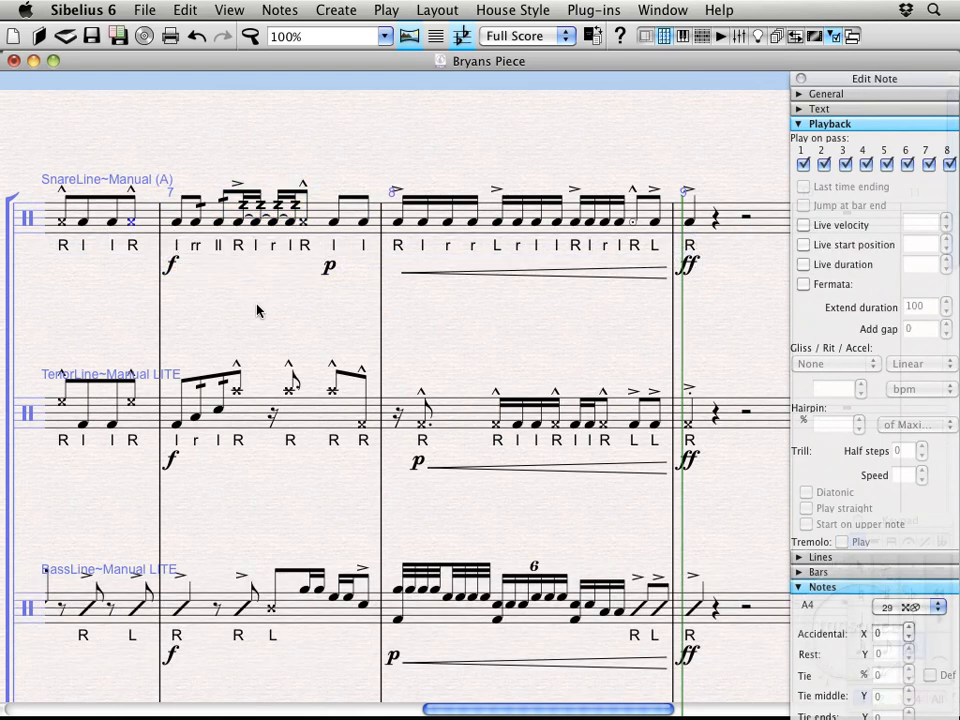
{"action": "key", "text": "super"}
{"action": "key", "text": "super+minus"}
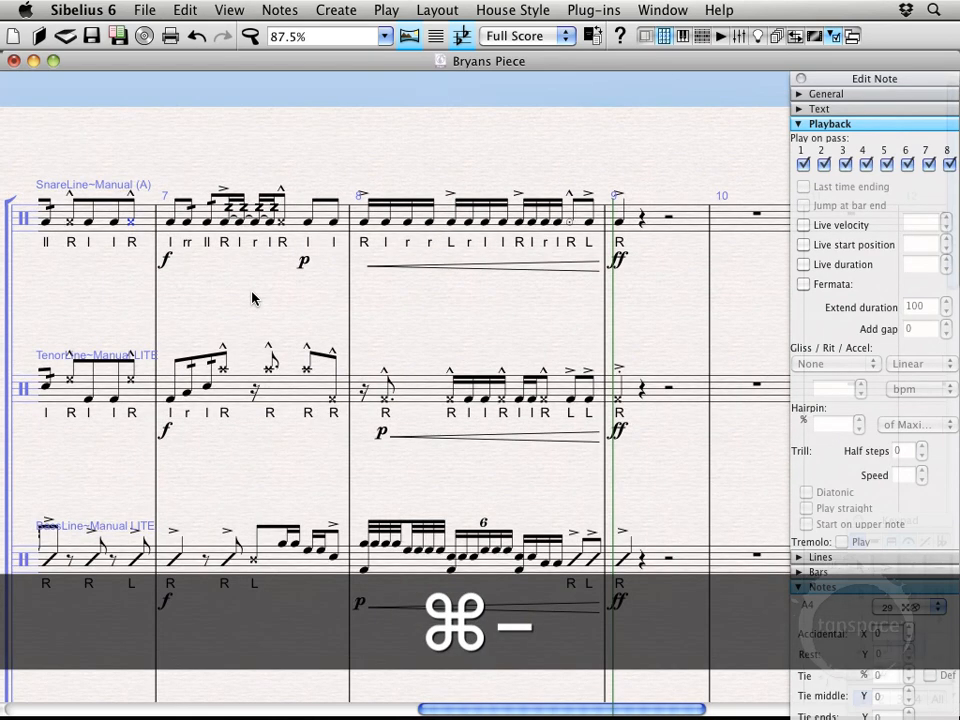